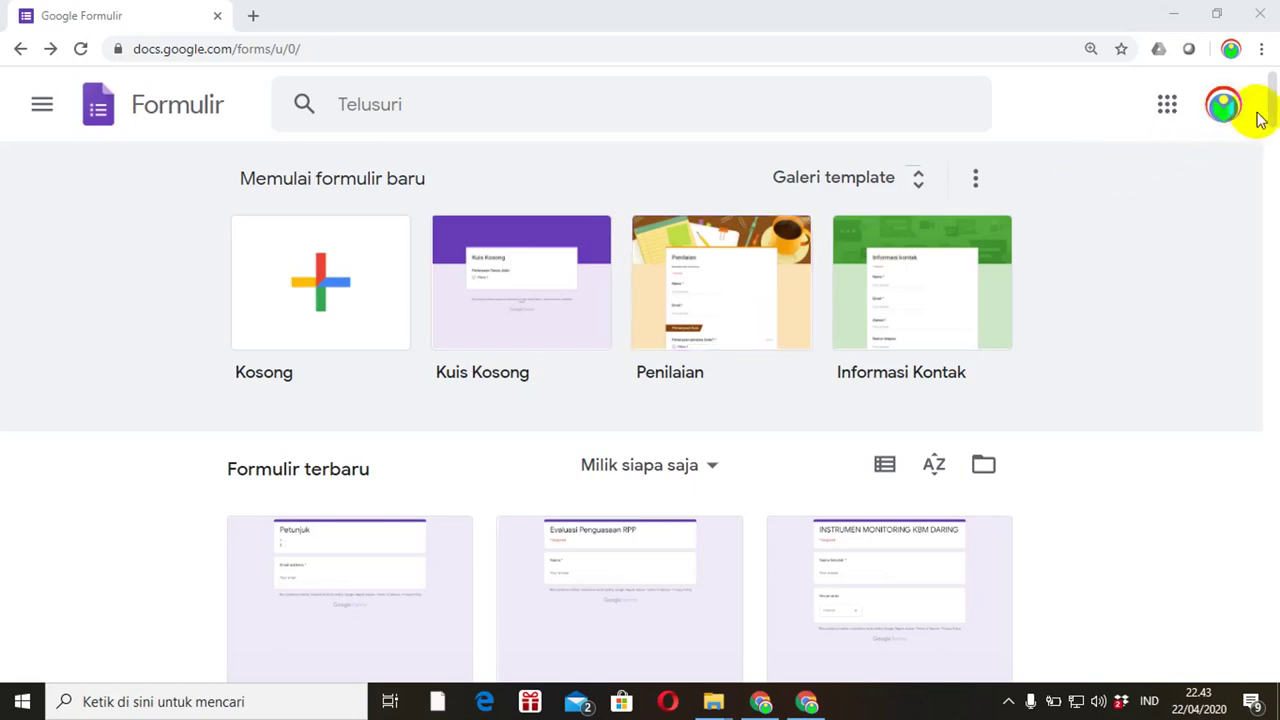
Open the UJI COBA UN MATEMATIKA form from the recent forms and view its installed add-ons.
left_click_drag(1271, 112, 1271, 180)
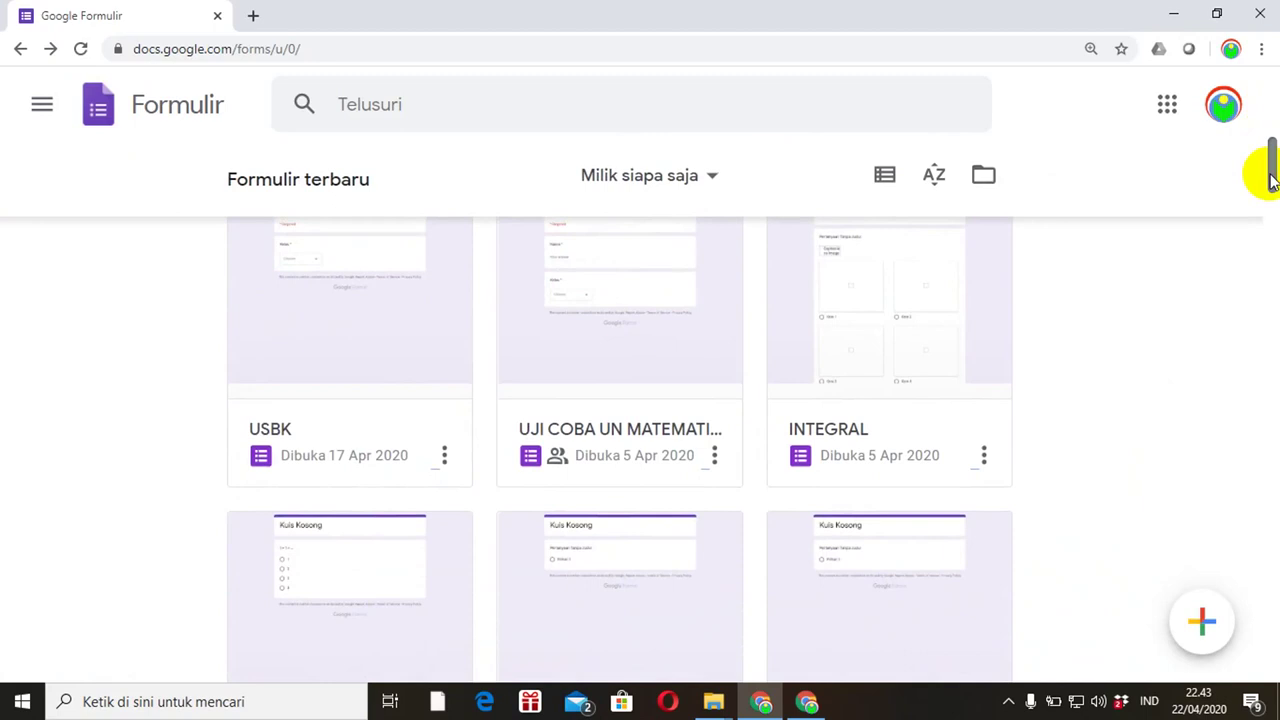
left_click(578, 438)
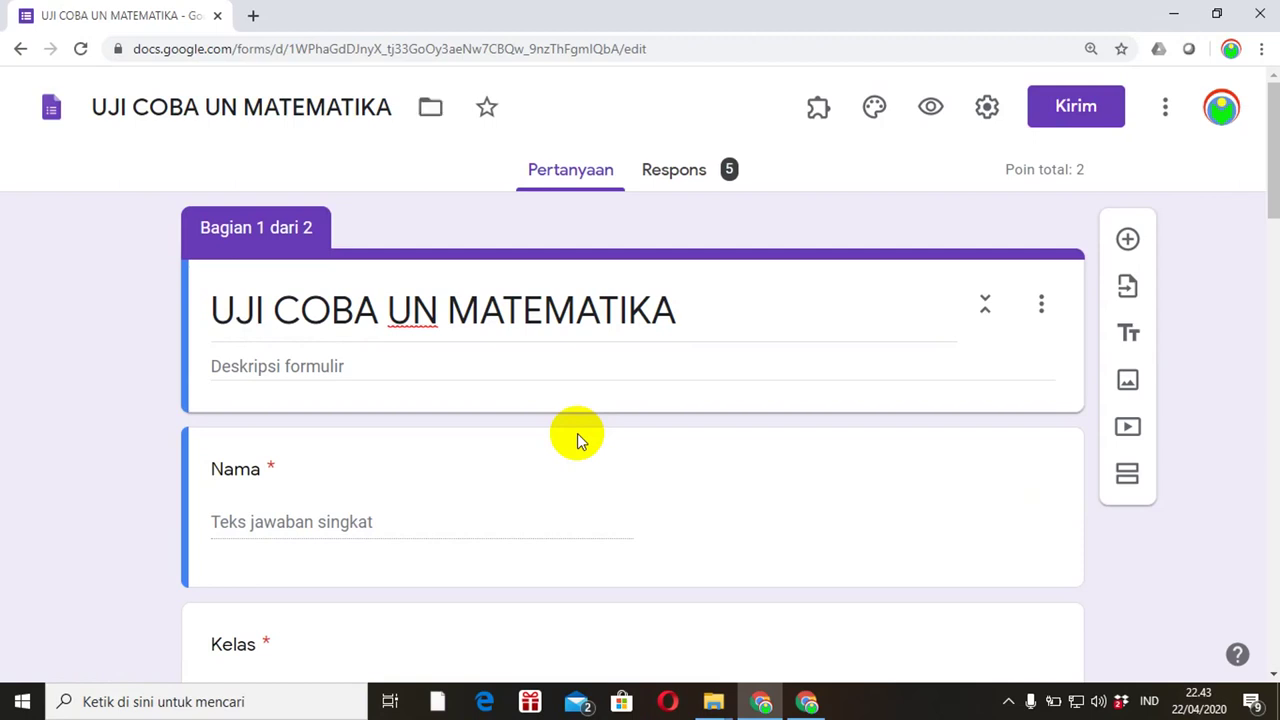
left_click(817, 112)
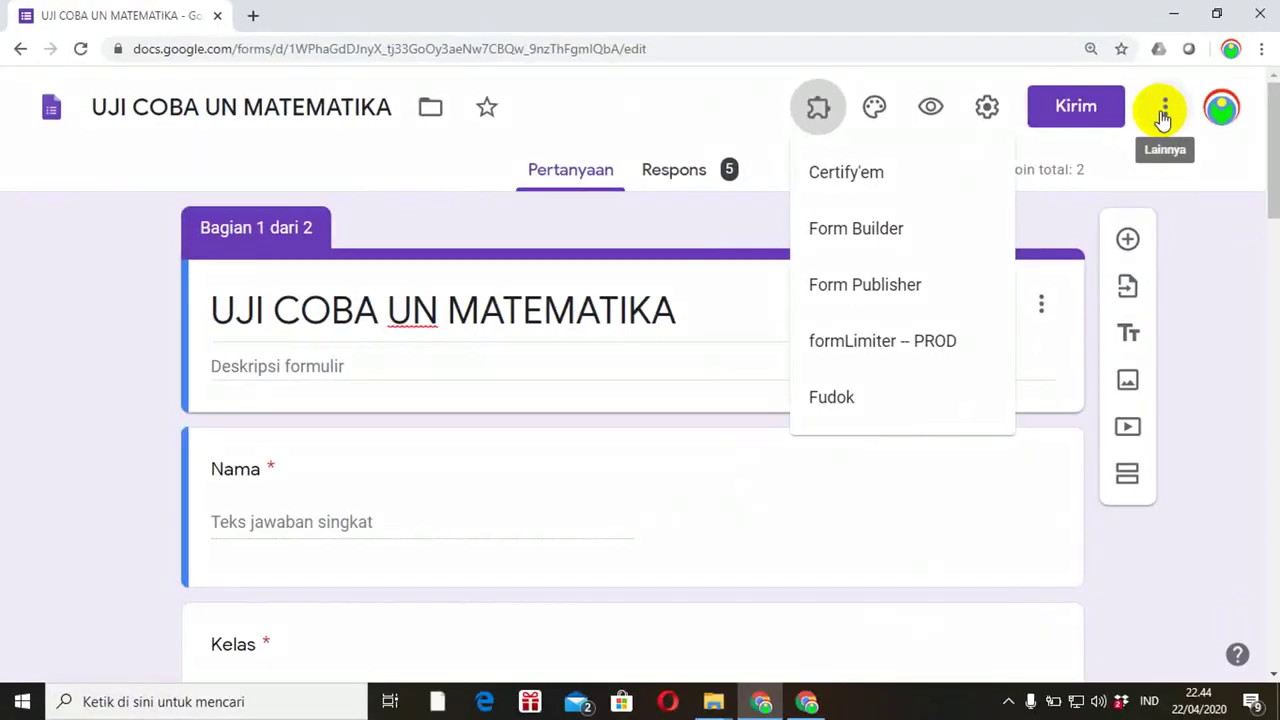
Dismiss the add-ons list and choose Add-on from the More menu to browse the store.
left_click(928, 345)
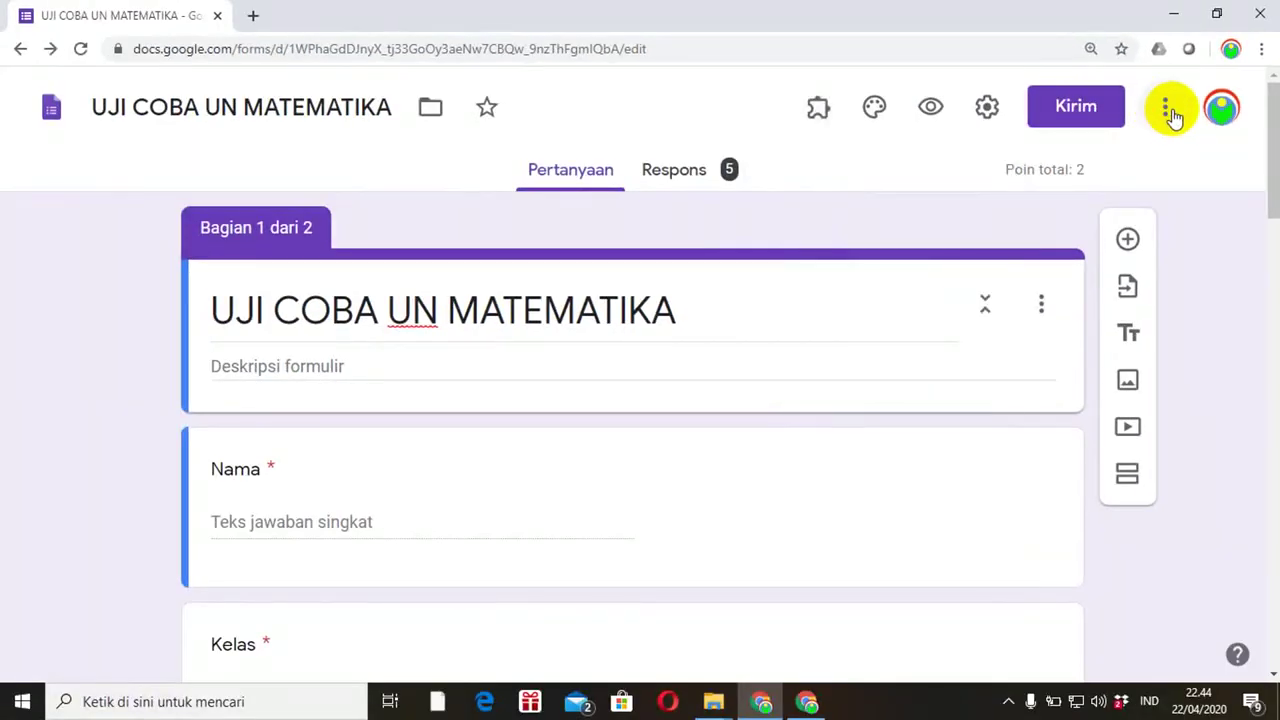
left_click(1166, 112)
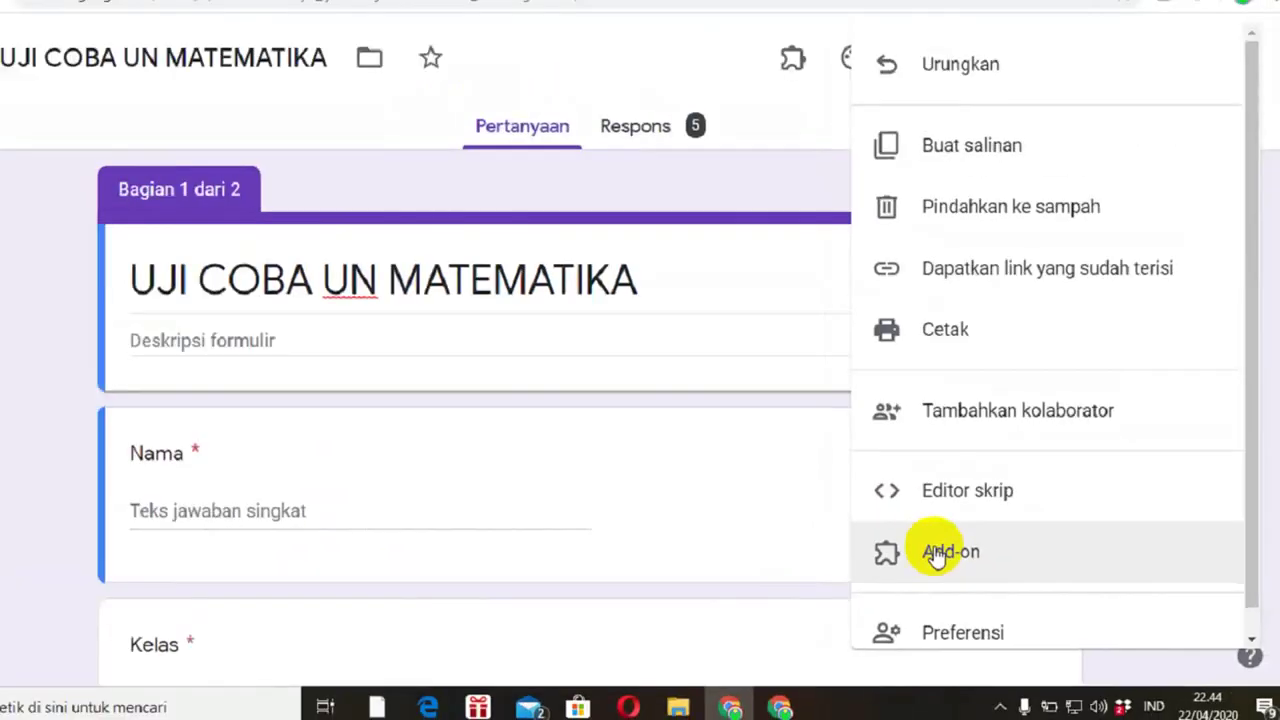
left_click(950, 562)
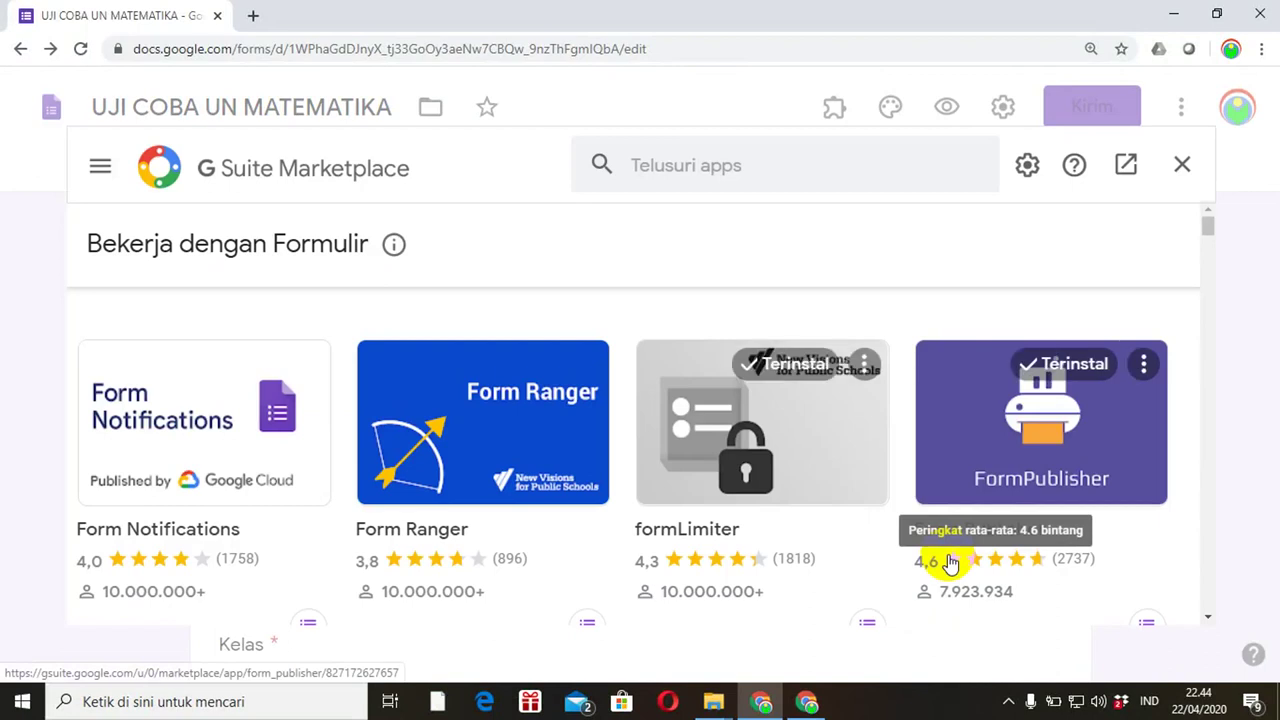
Search the Marketplace for 'timify' and open the Timify.me add-on page.
left_click(701, 166)
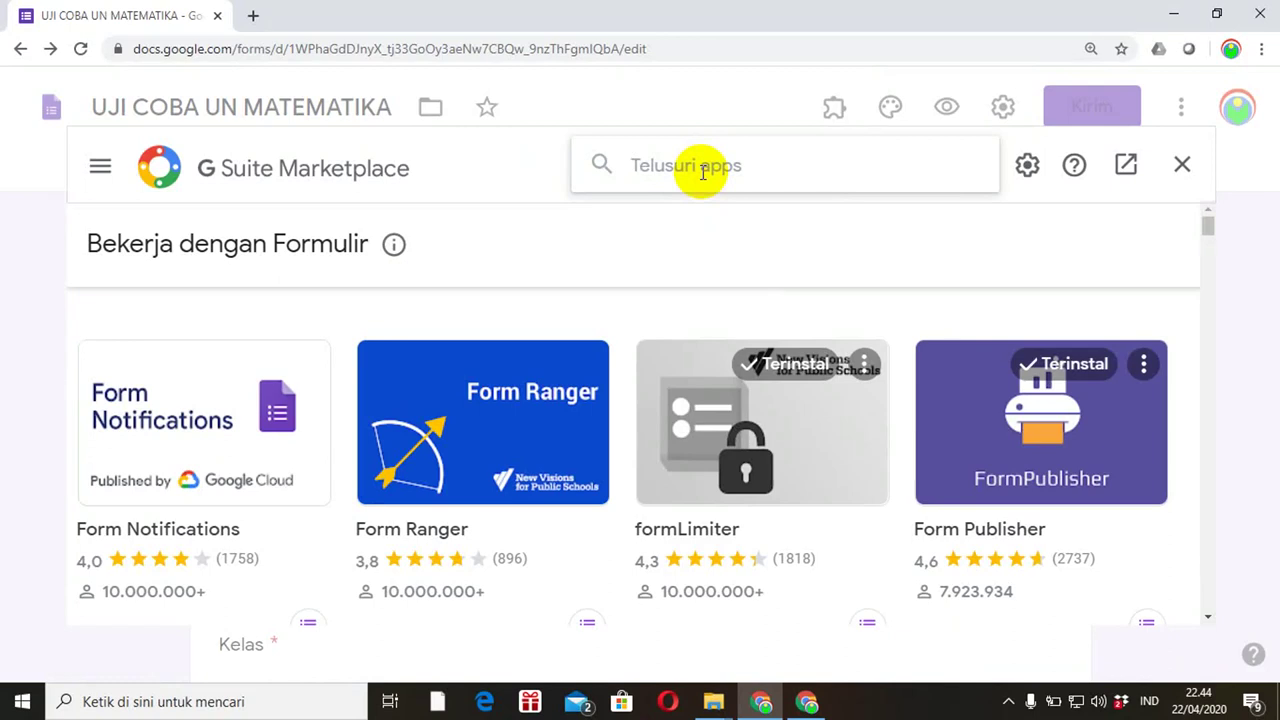
type("ti")
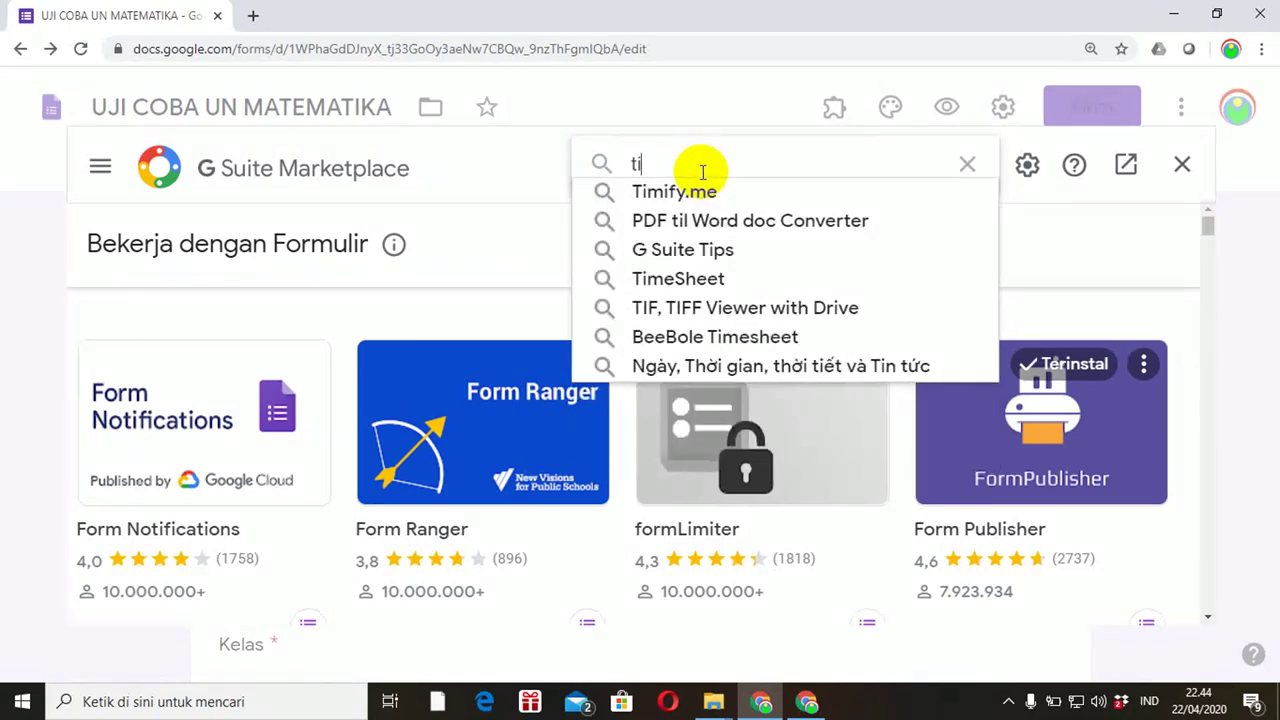
type("m")
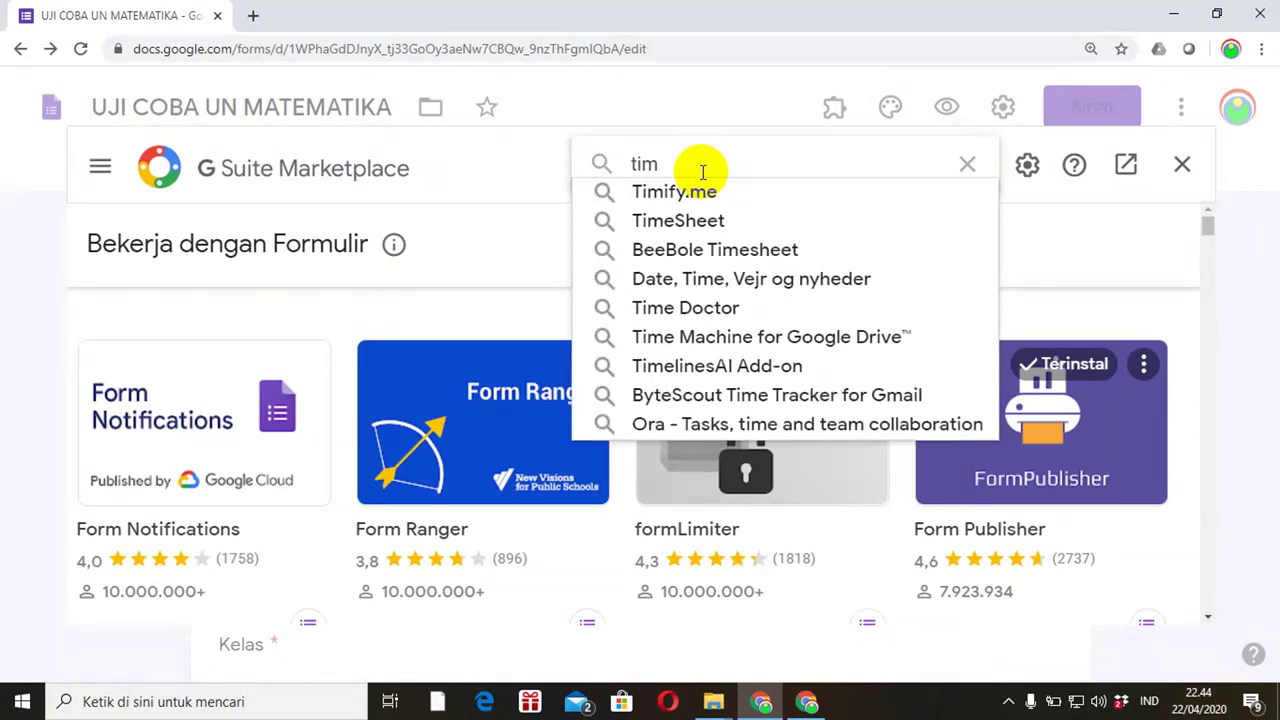
type("fy")
key("BackSpace")
key("BackSpace")
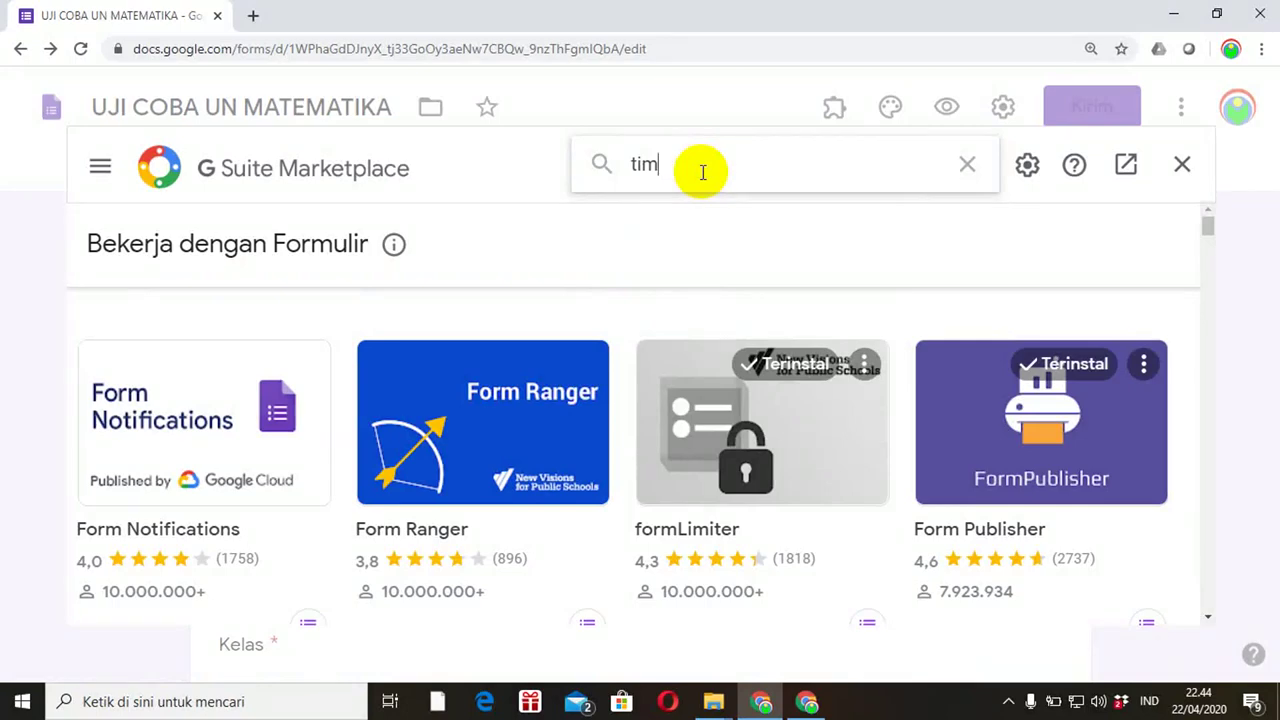
type("i")
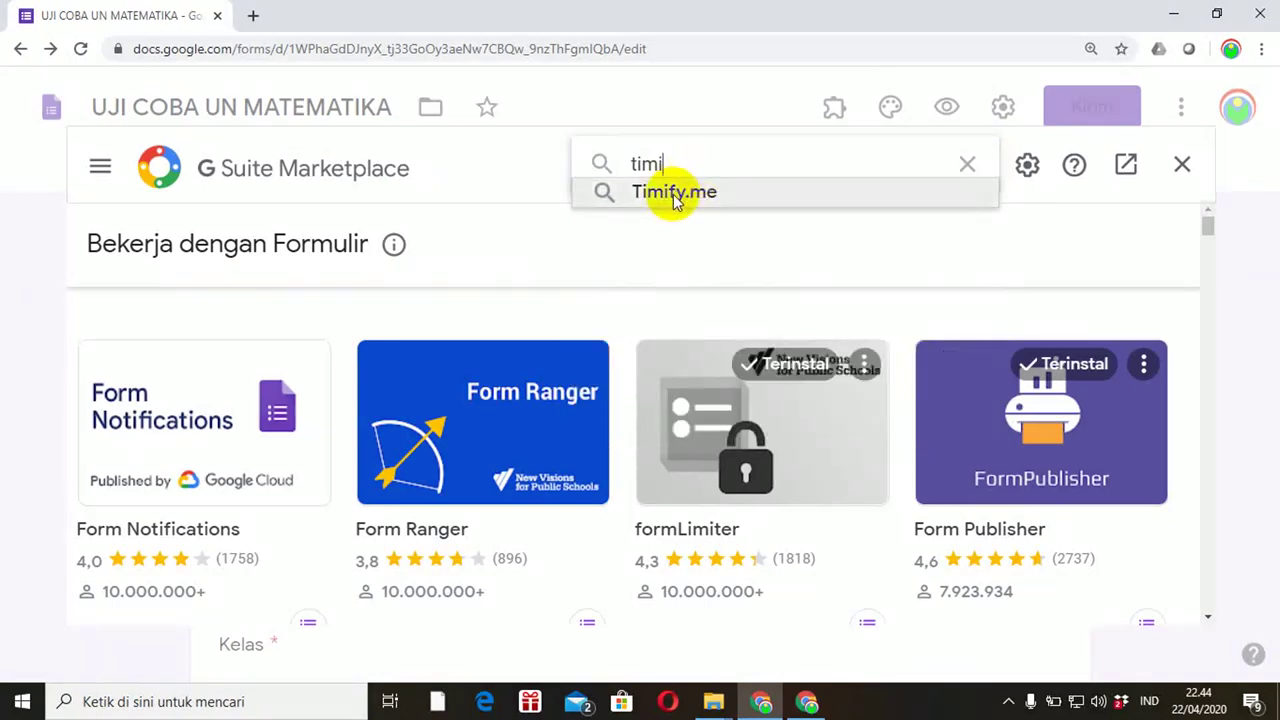
left_click(673, 193)
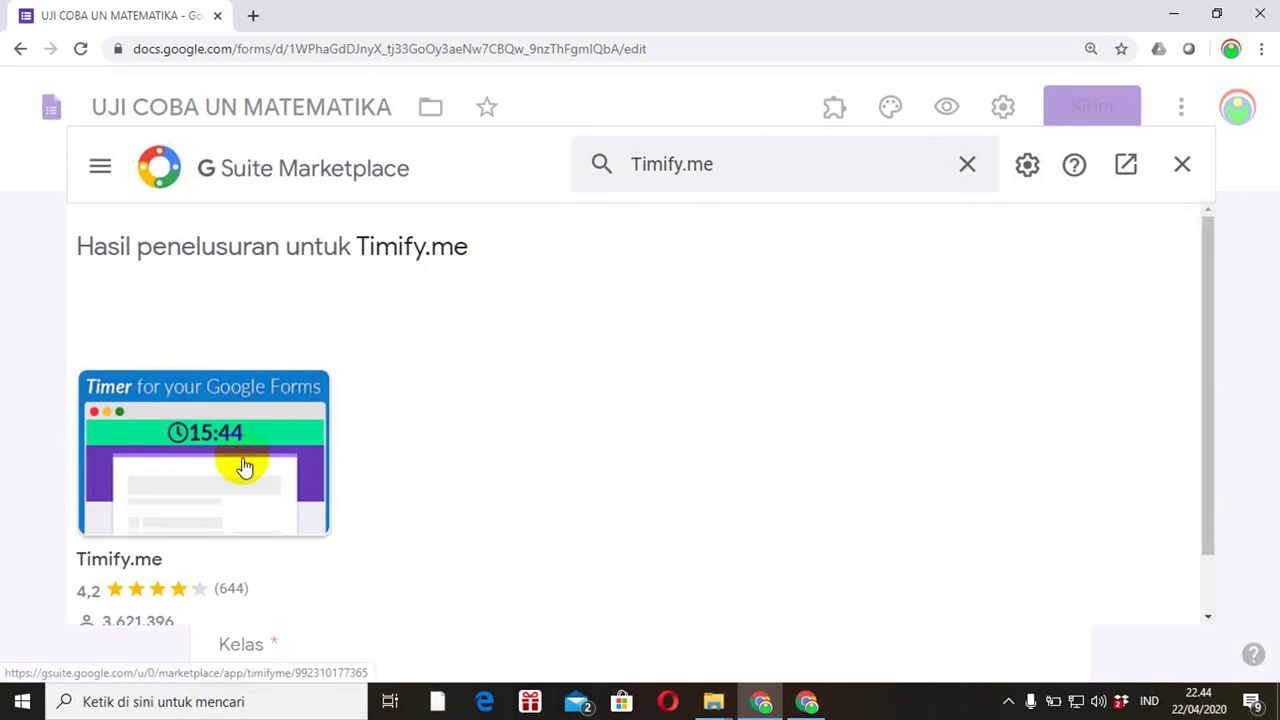
left_click(268, 432)
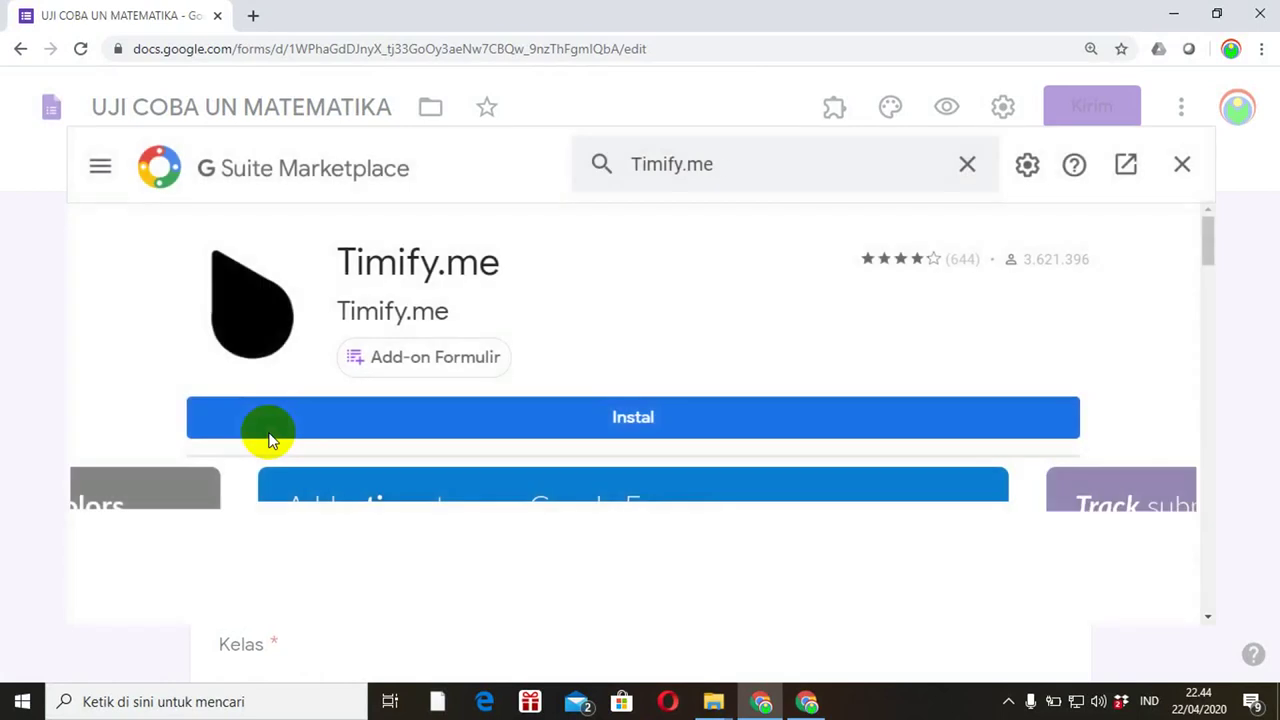
Install Timify.me with the chosen Google account, allow access, finish setup and close the Marketplace.
left_click(634, 417)
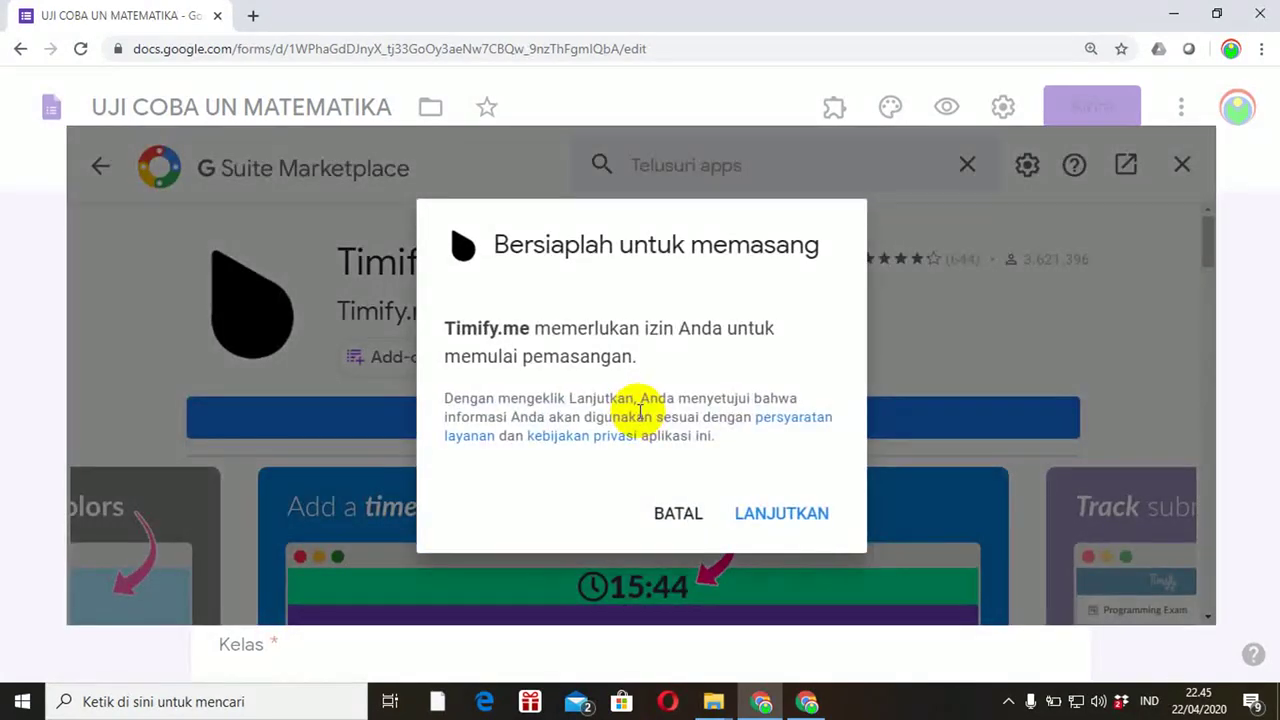
left_click(770, 515)
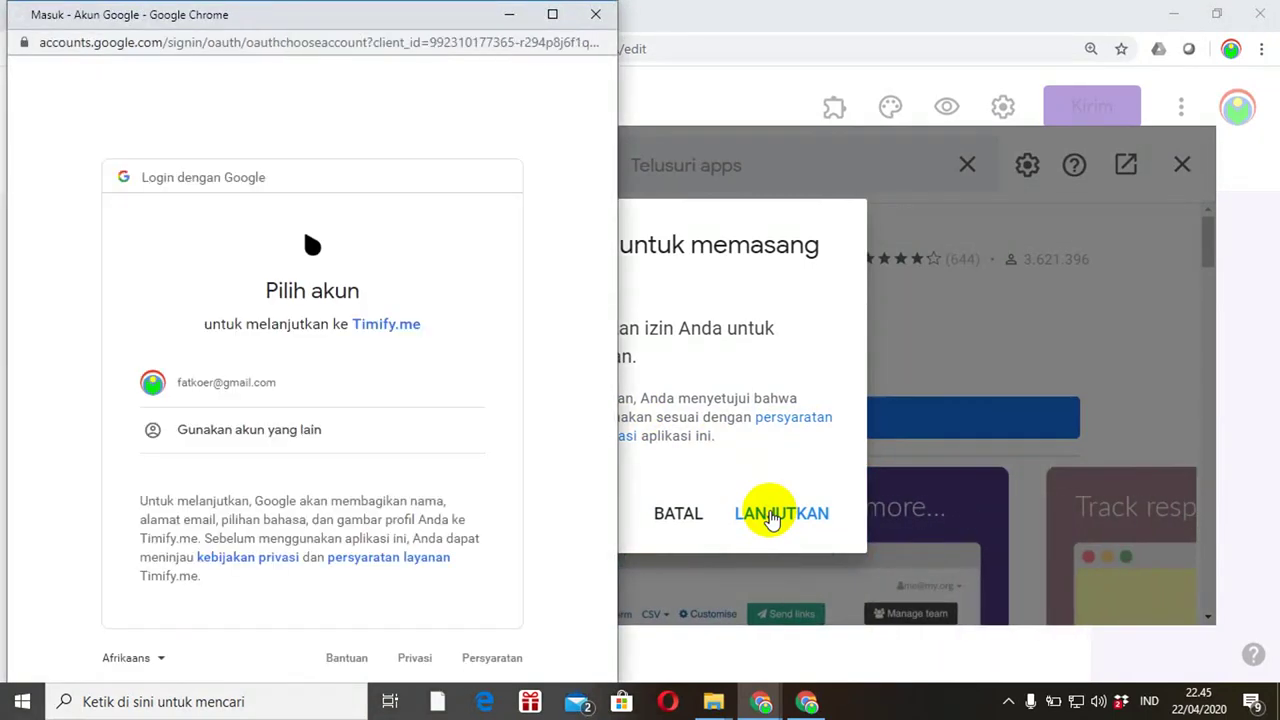
left_click(212, 386)
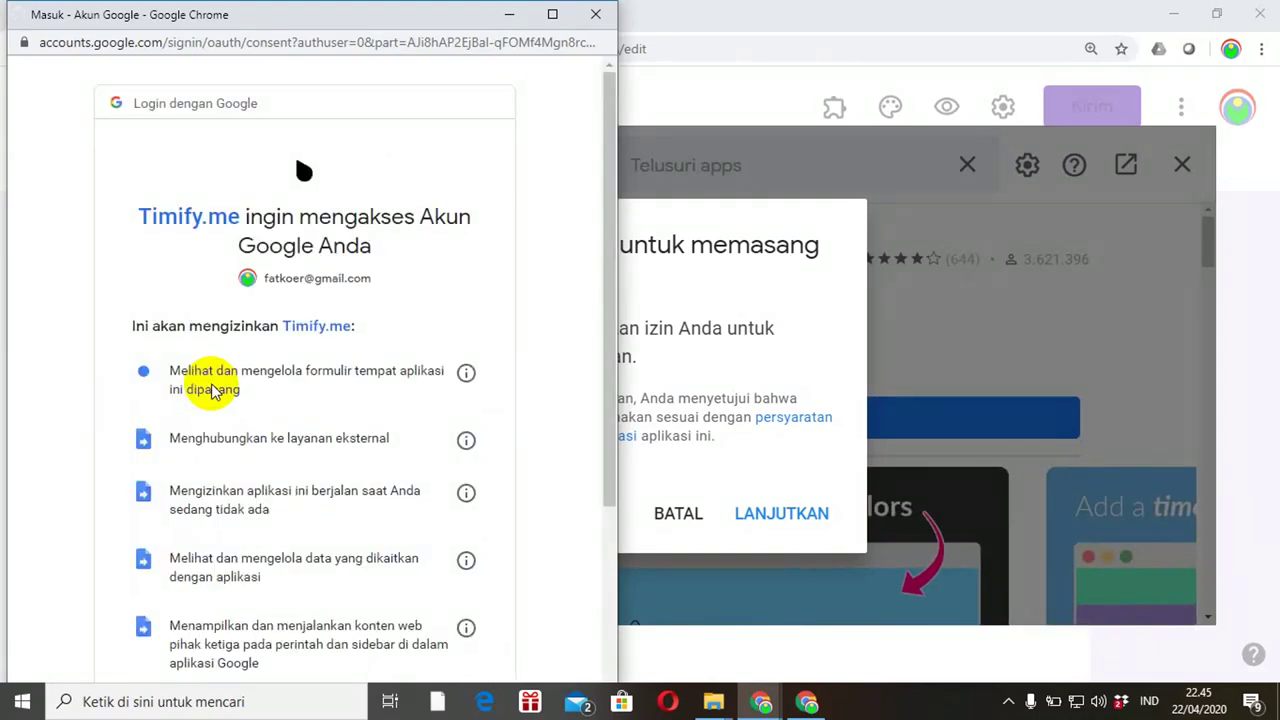
left_click_drag(606, 258, 600, 491)
left_click(449, 592)
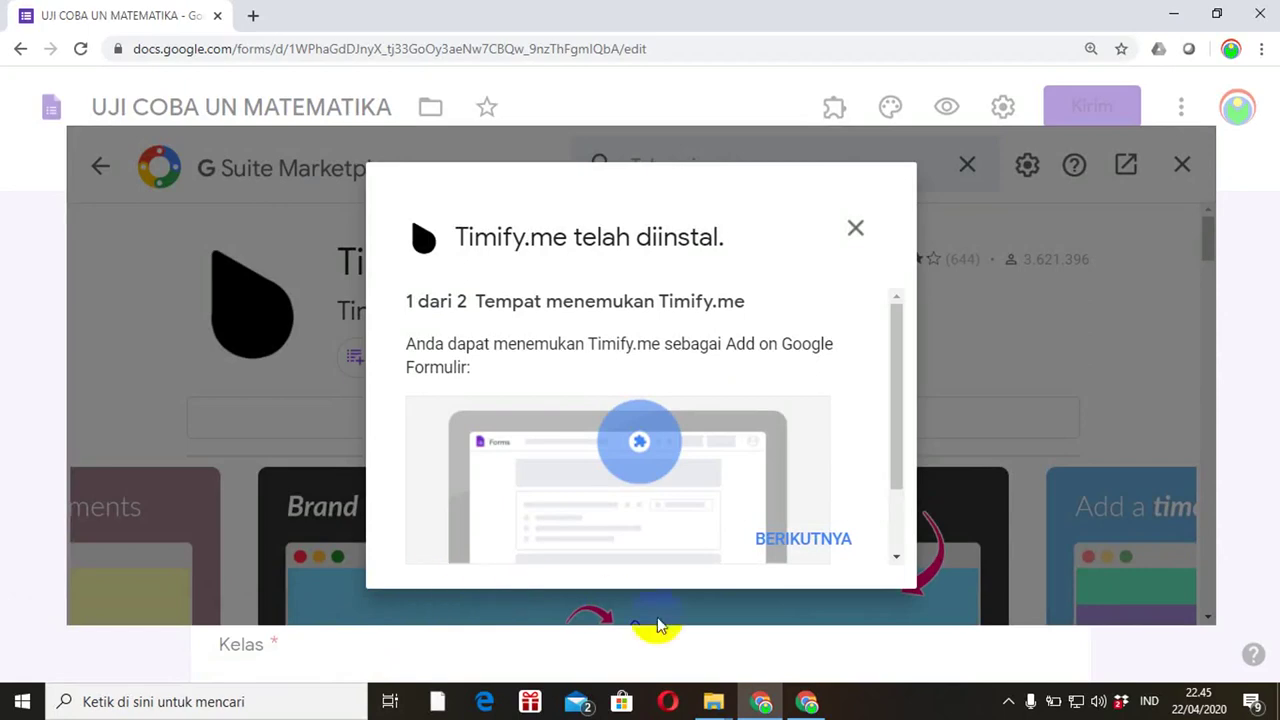
left_click(793, 540)
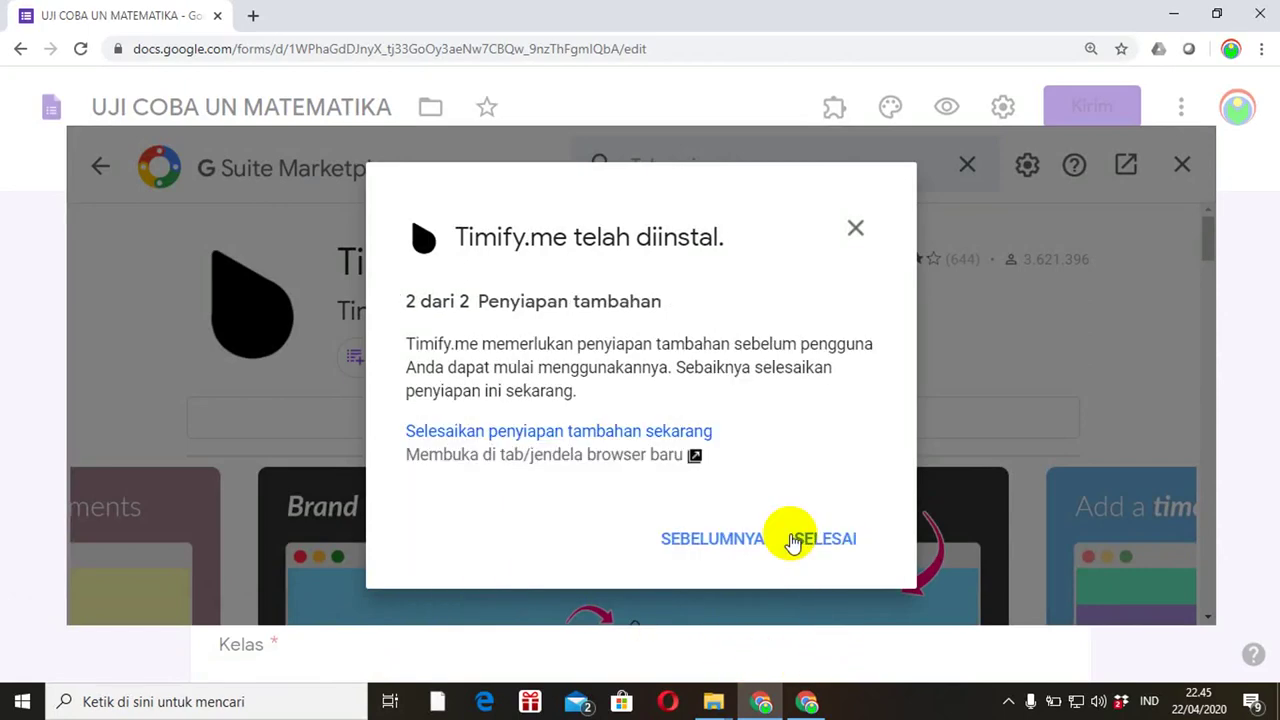
left_click(795, 540)
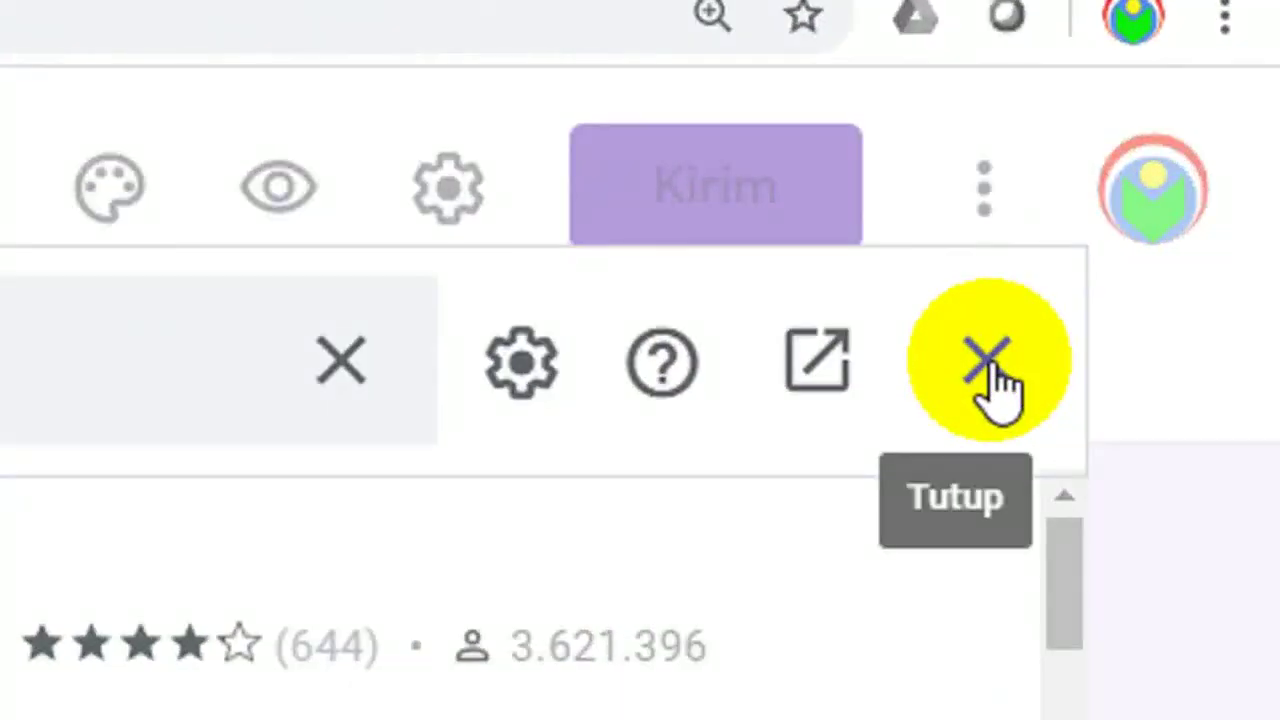
left_click(1183, 166)
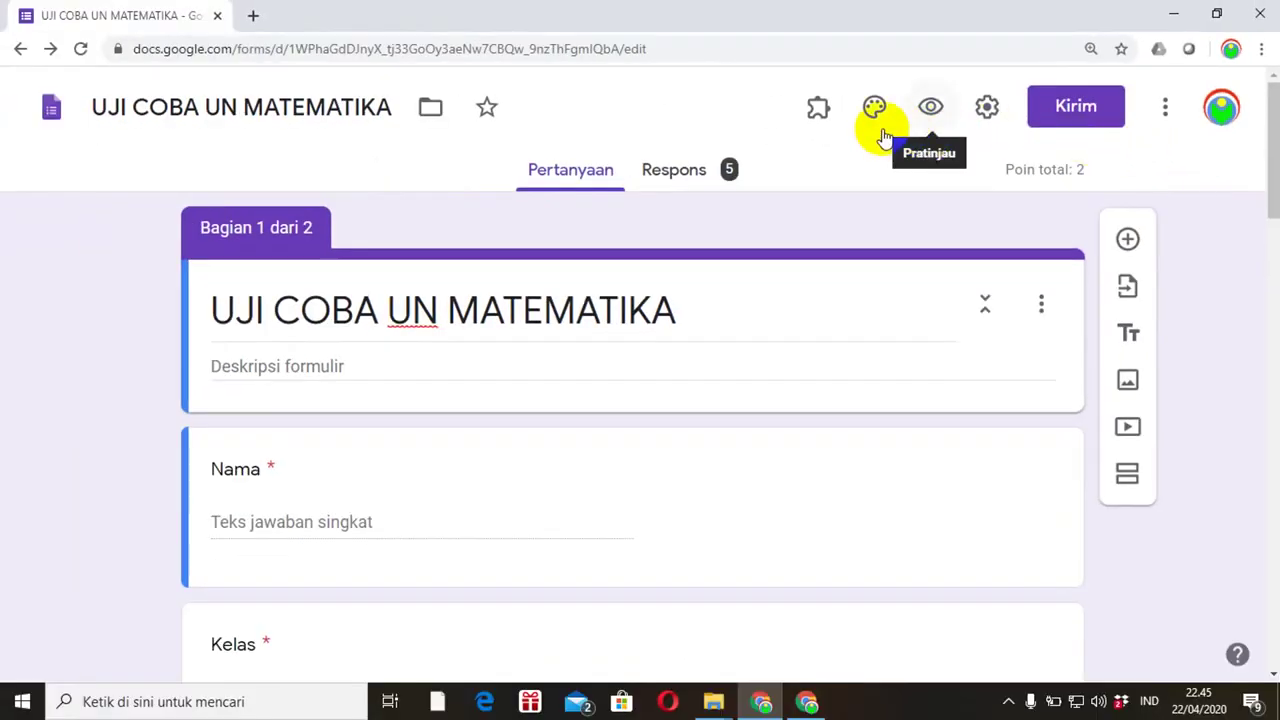
Run Configure on Timify.me - Timer for Google Forms and open the Timify.me site to create an account.
left_click(819, 112)
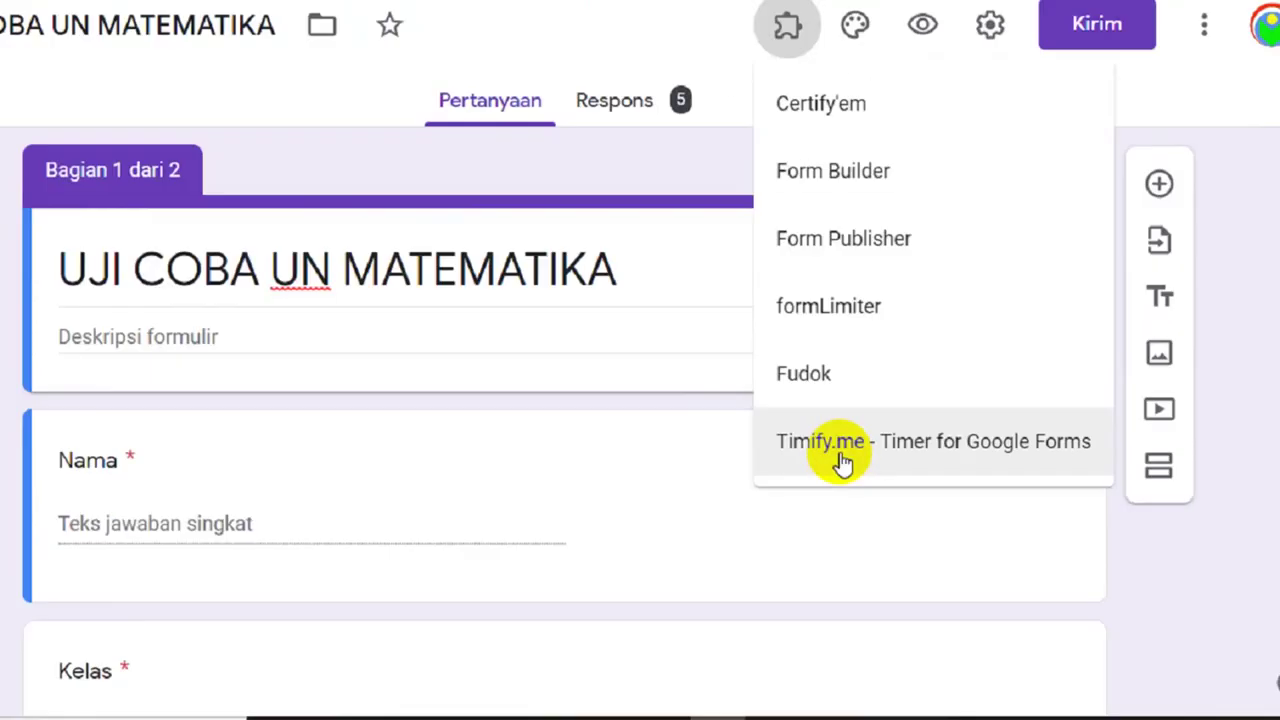
left_click(864, 471)
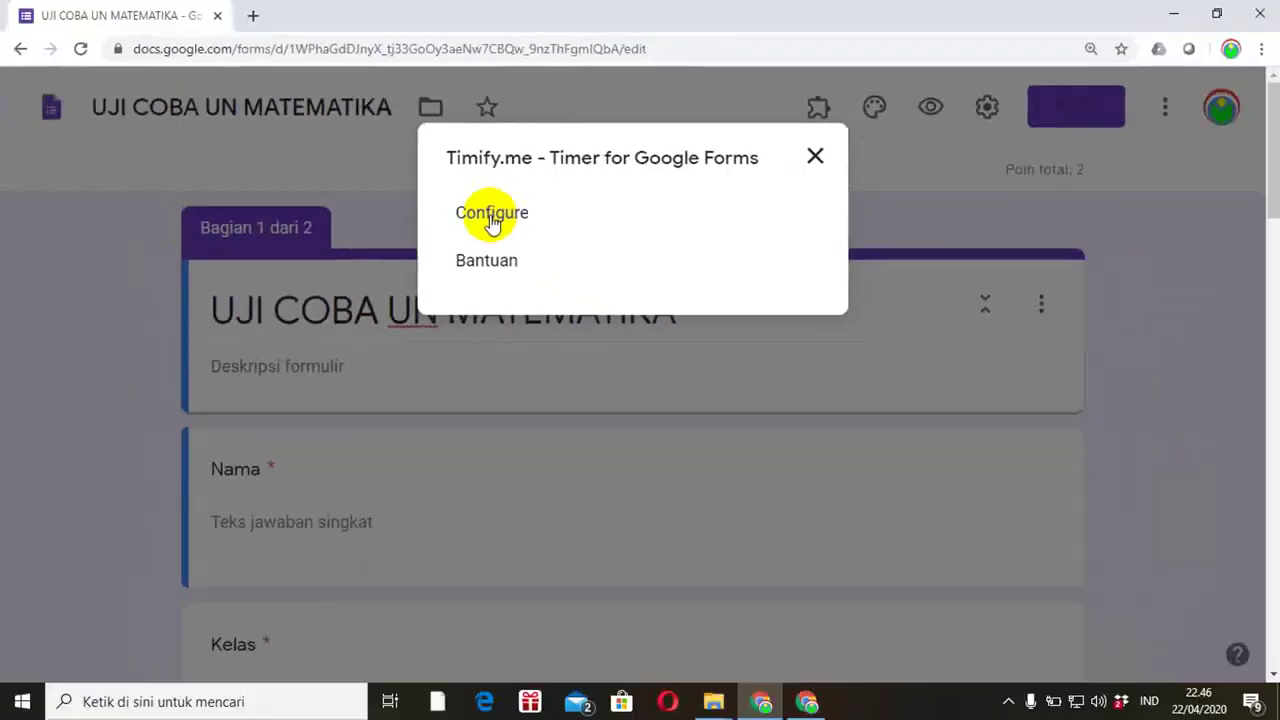
left_click(492, 216)
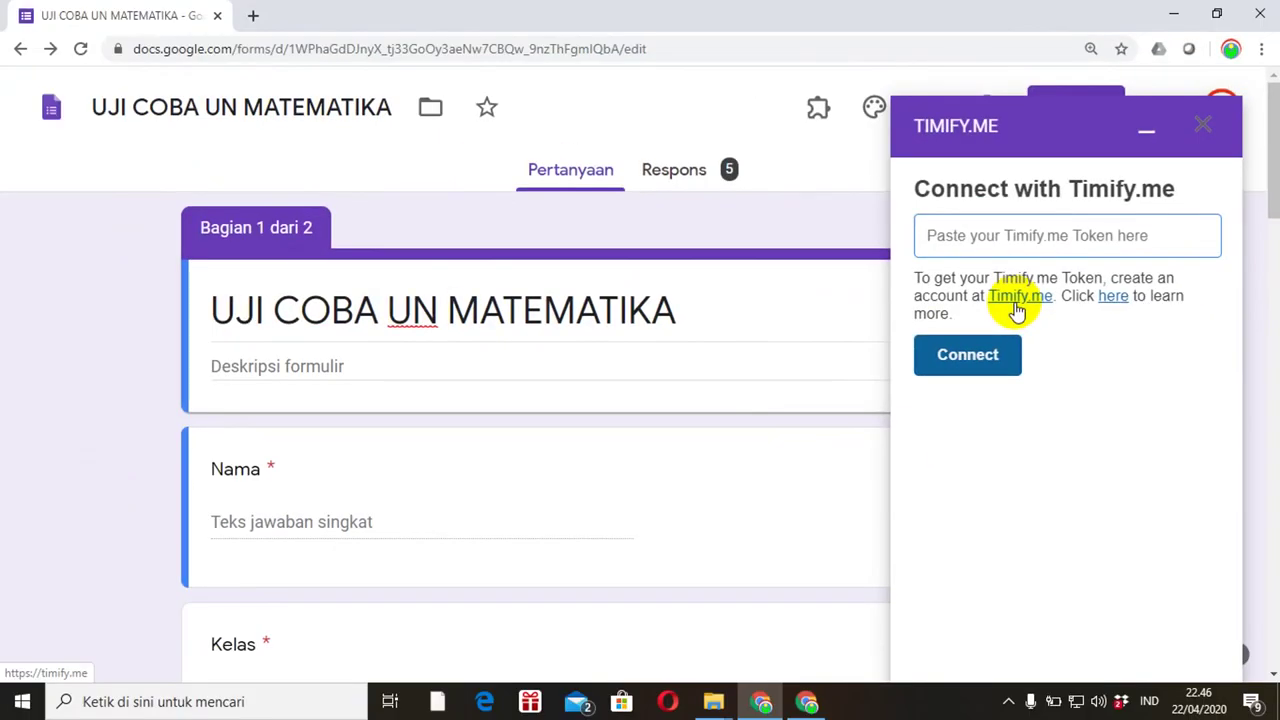
left_click(1016, 311)
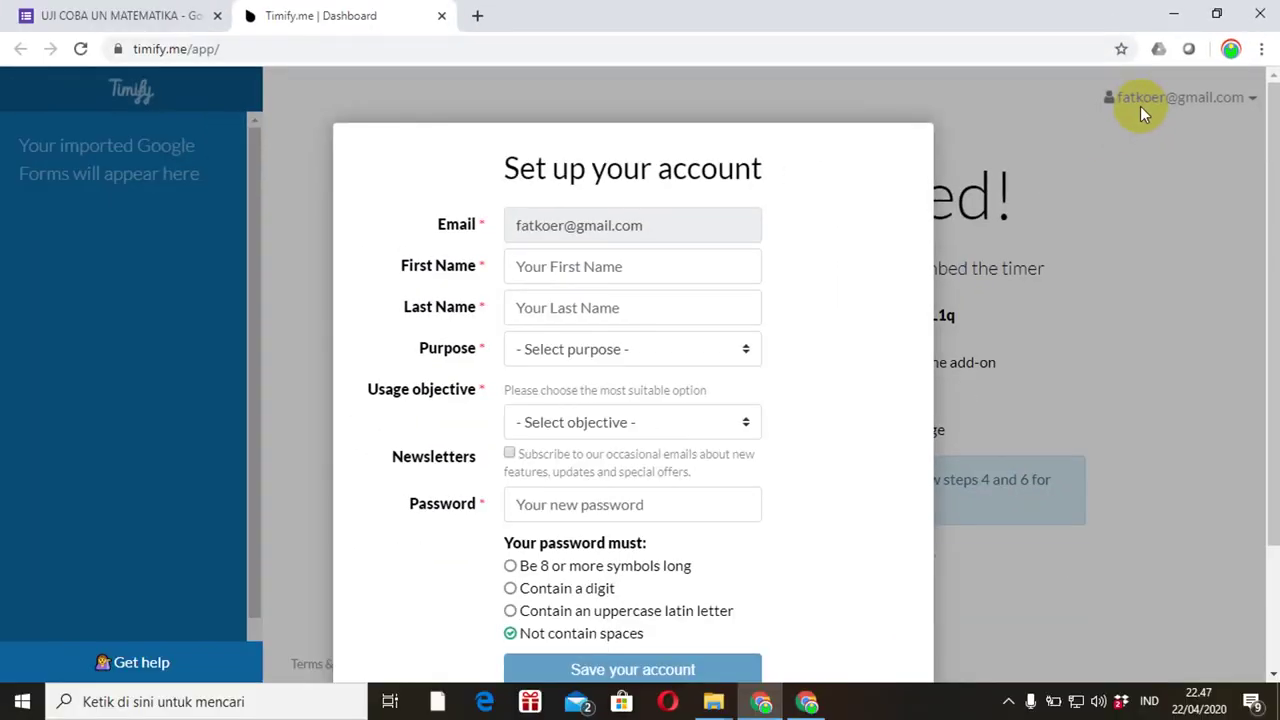
Enter the account holder's name, choose Personal purpose and Education objective, set a password, and save.
left_click(621, 263)
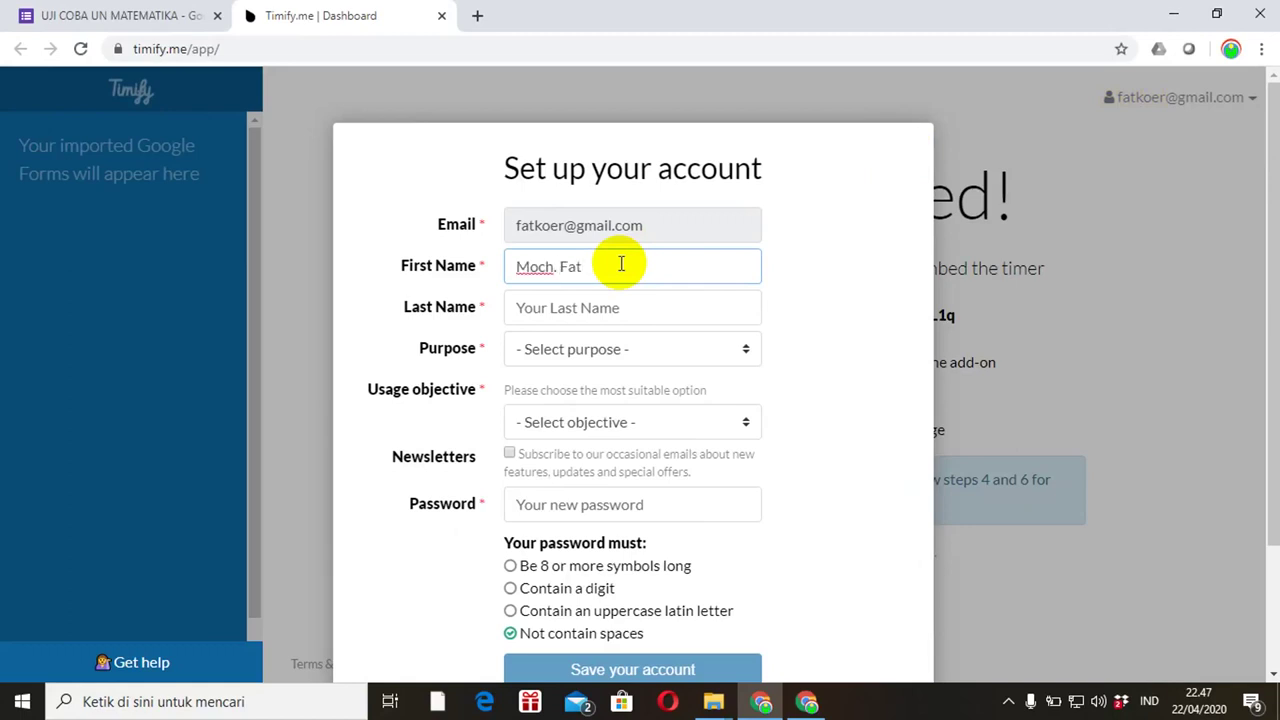
key("Tab")
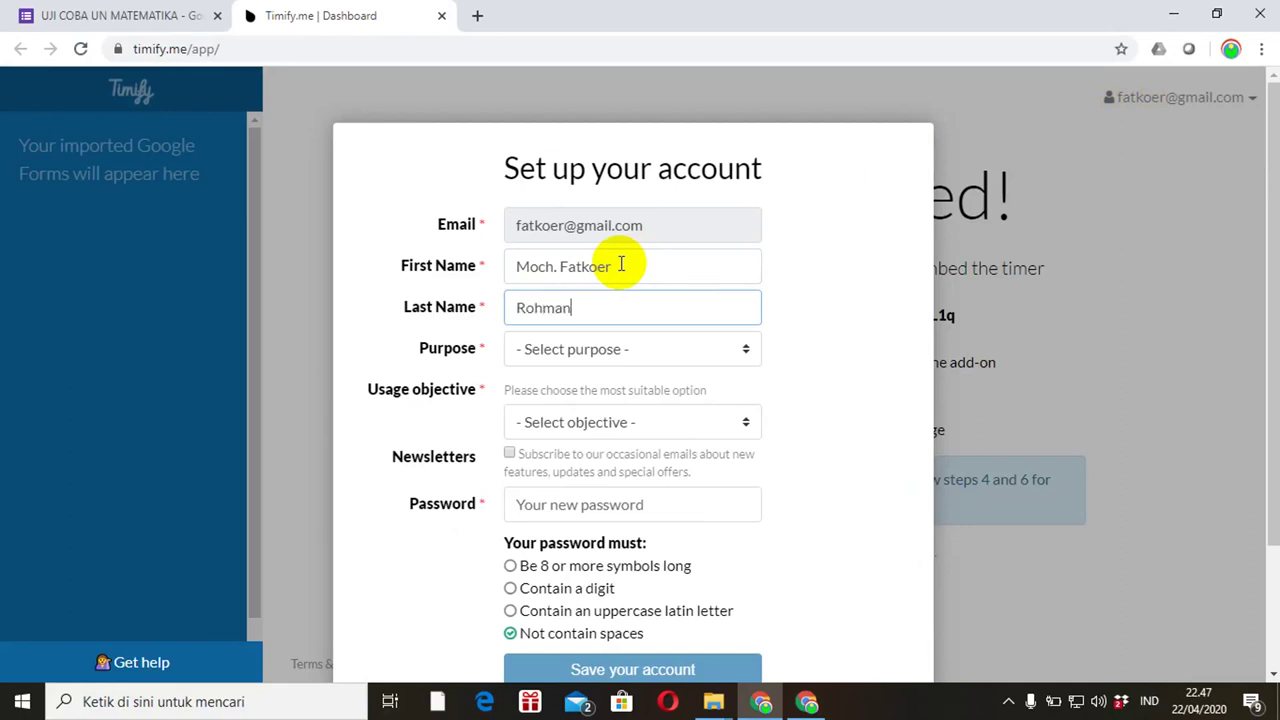
left_click(742, 358)
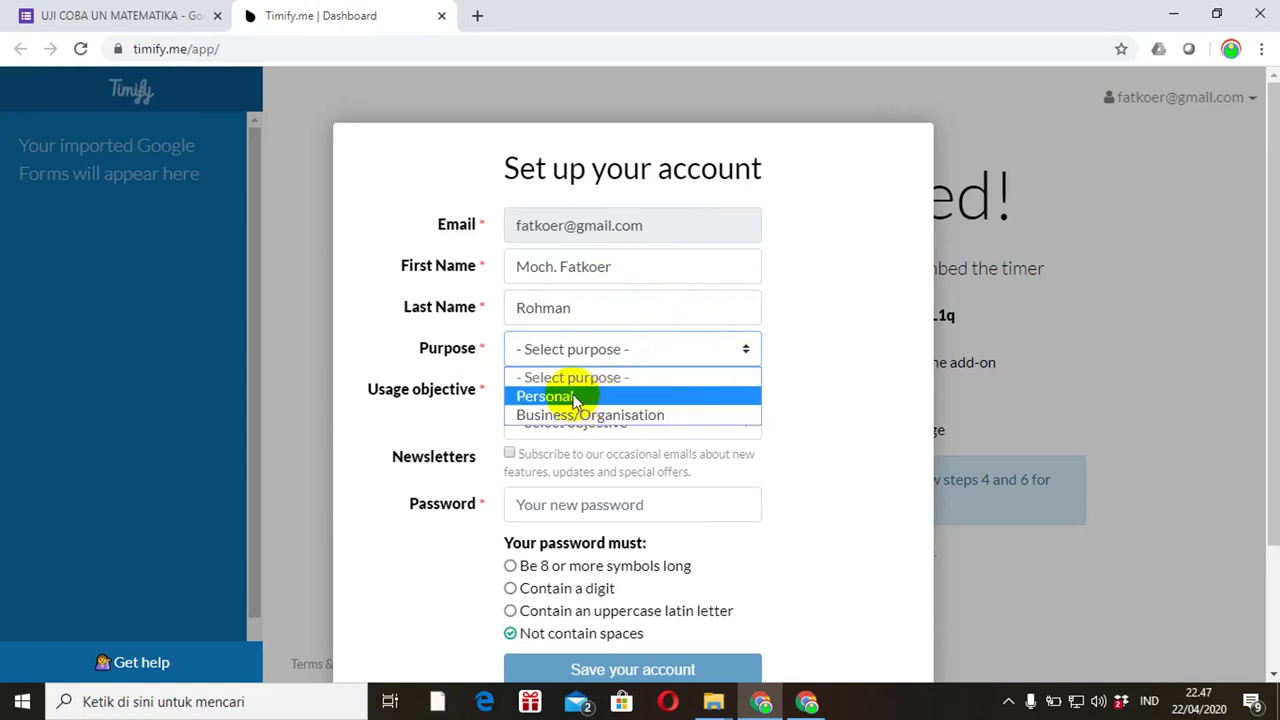
left_click(576, 398)
left_click(744, 424)
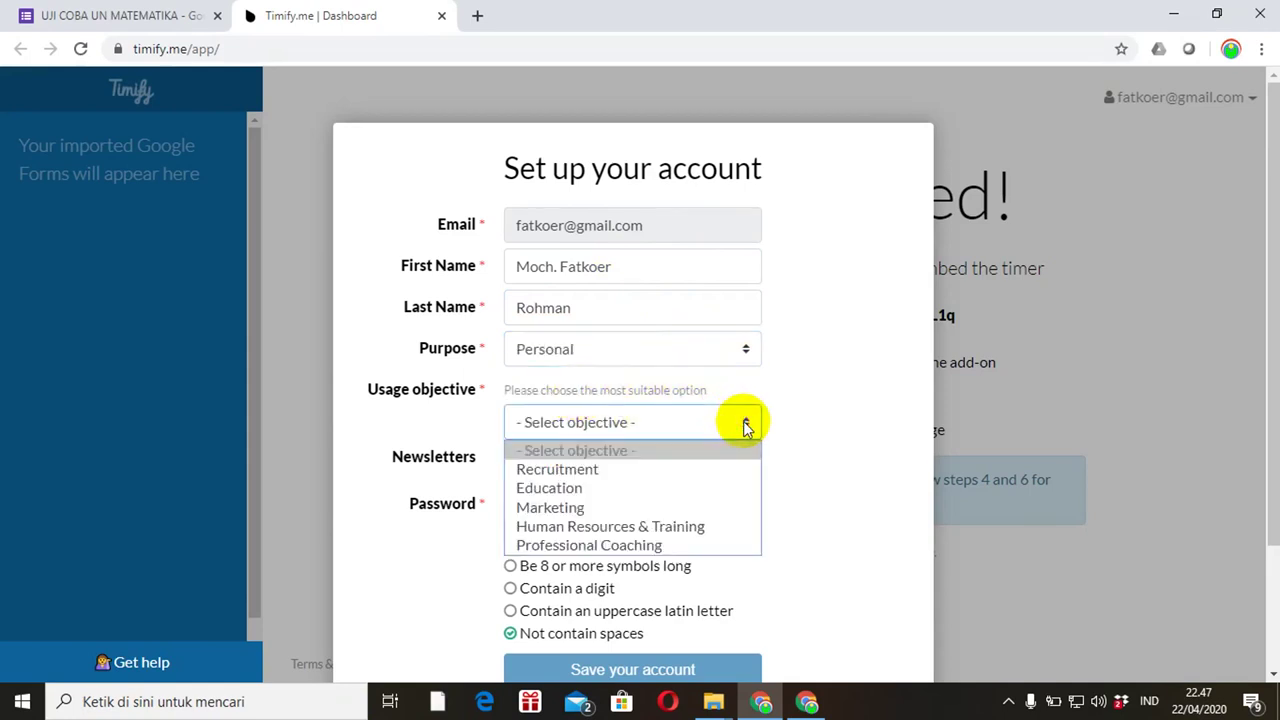
left_click(549, 488)
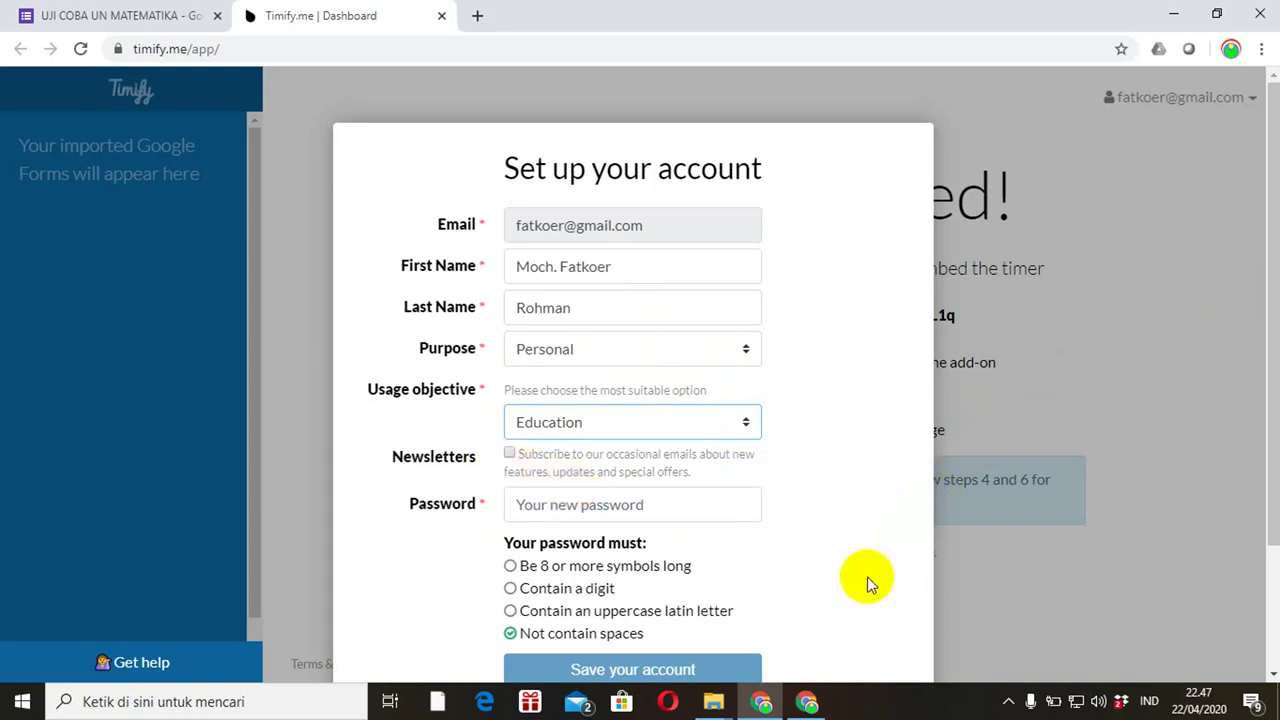
key("ctrl+minus")
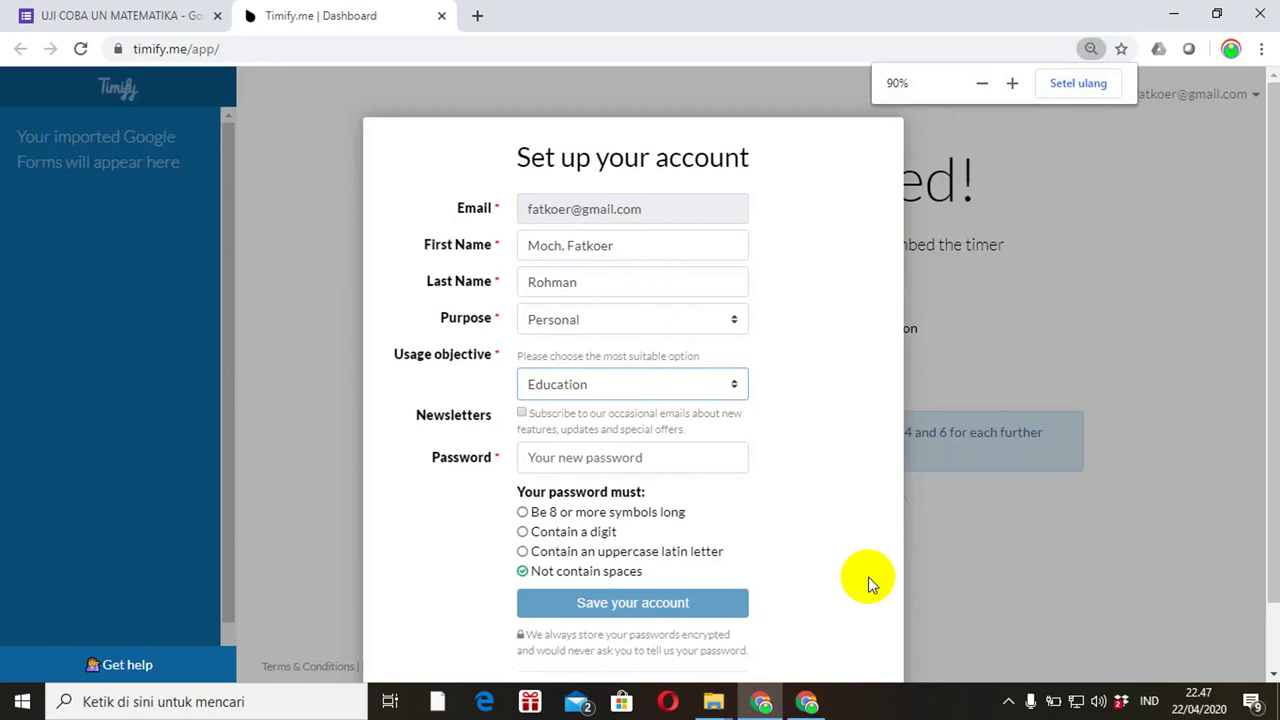
left_click(557, 456)
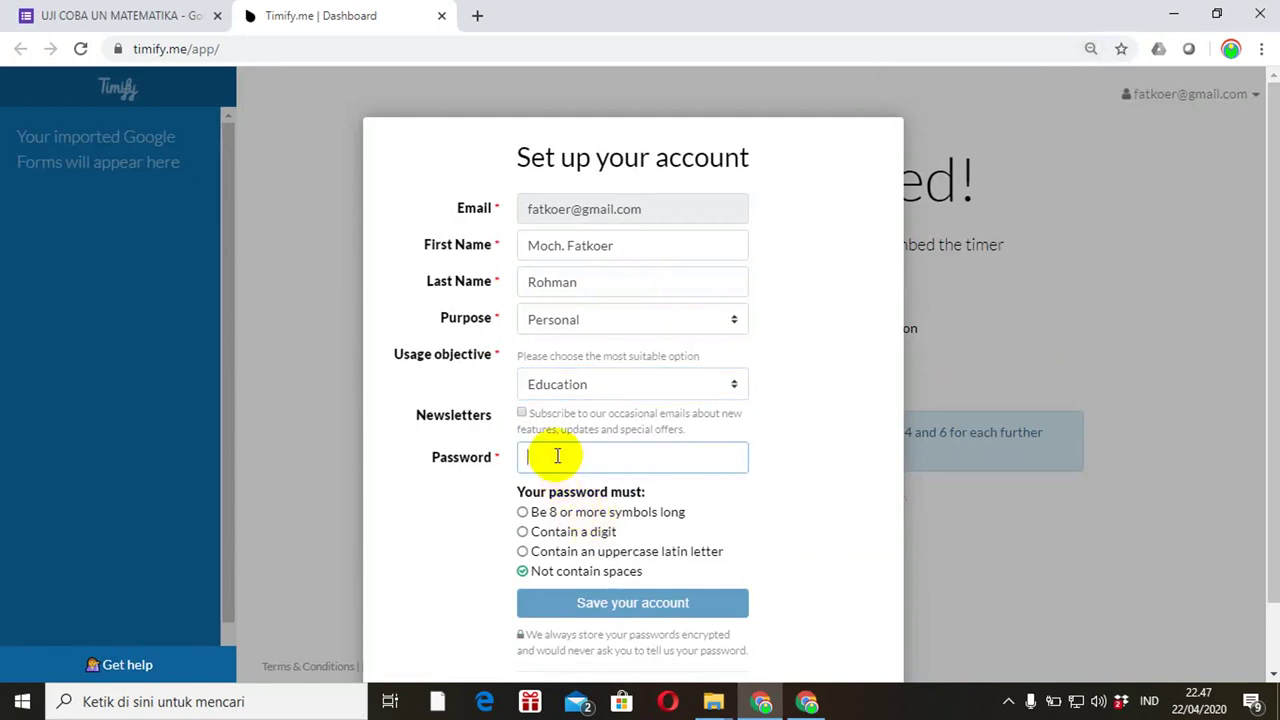
type("F")
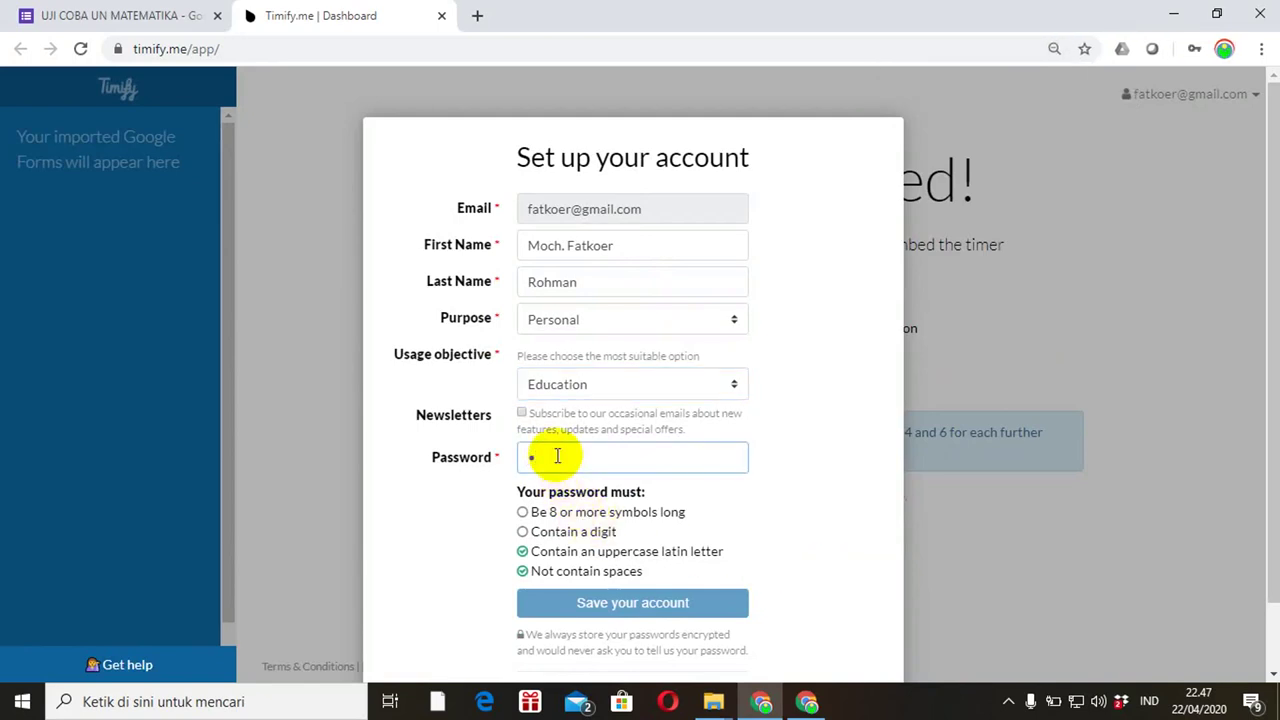
type("1")
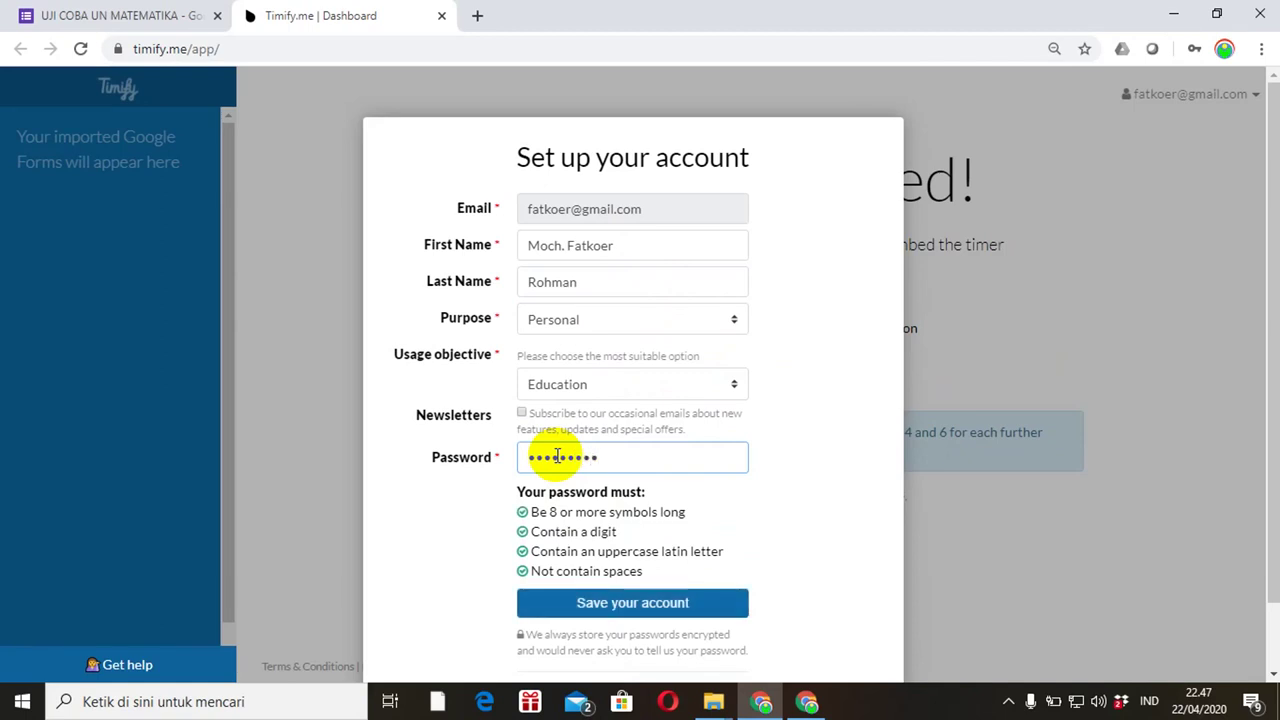
left_click(609, 612)
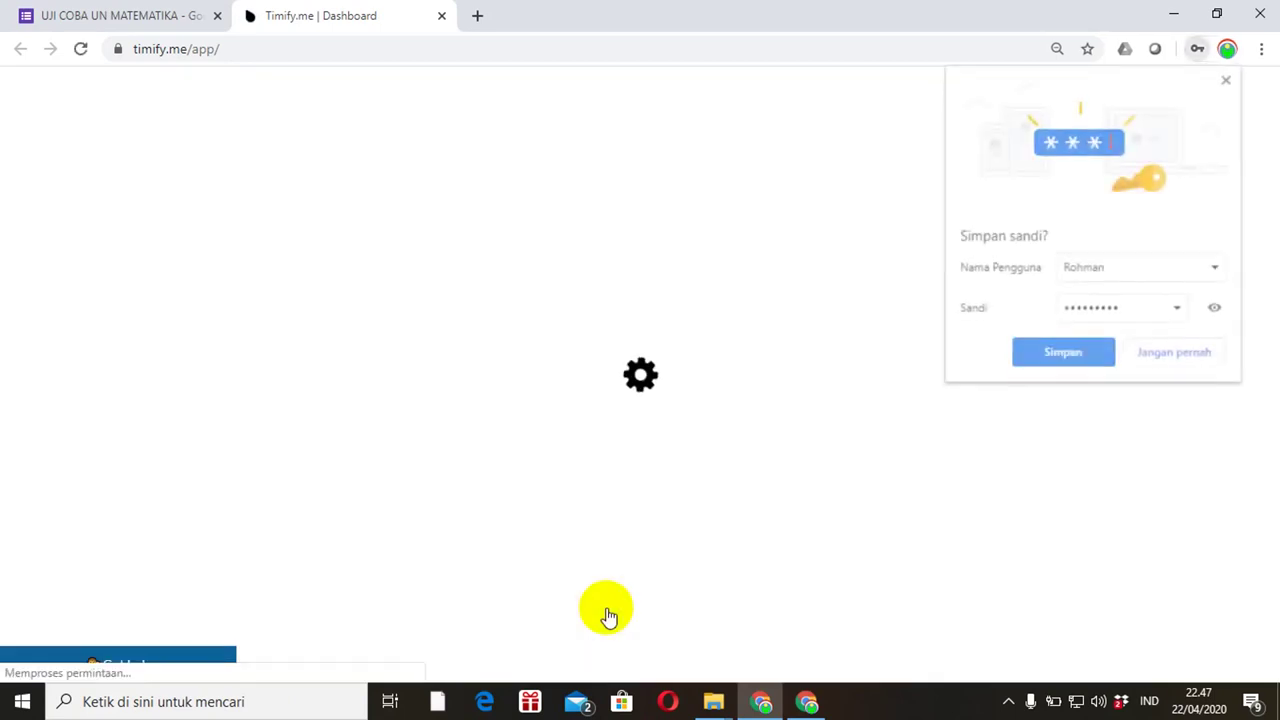
Save the password in Chrome, copy the Secure Token, and return to the Google Form tab.
left_click(1079, 366)
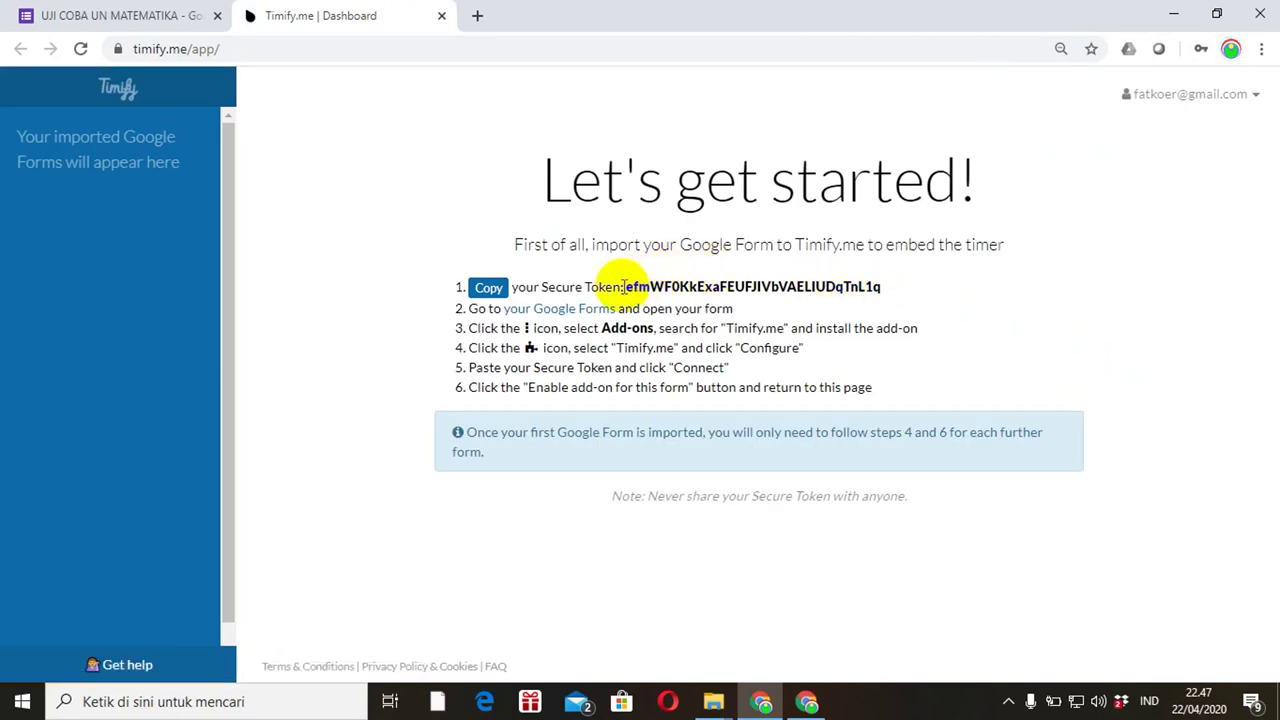
left_click(489, 287)
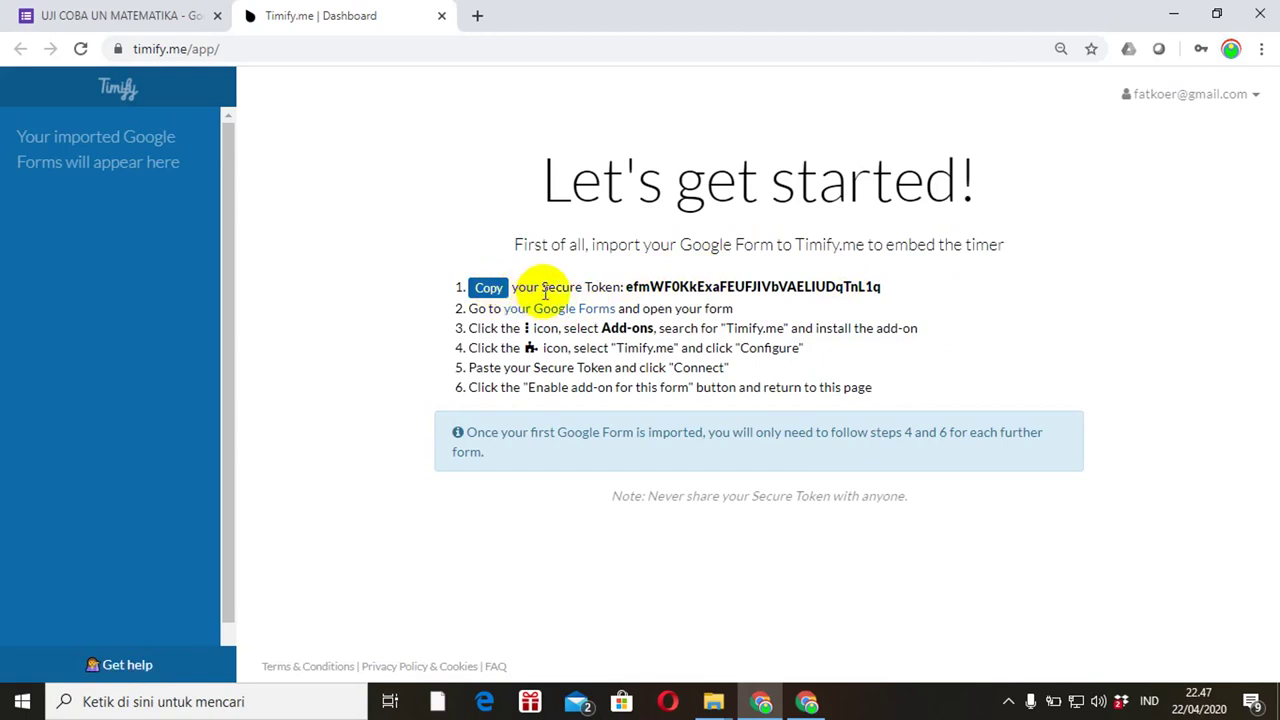
left_click_drag(626, 287, 883, 293)
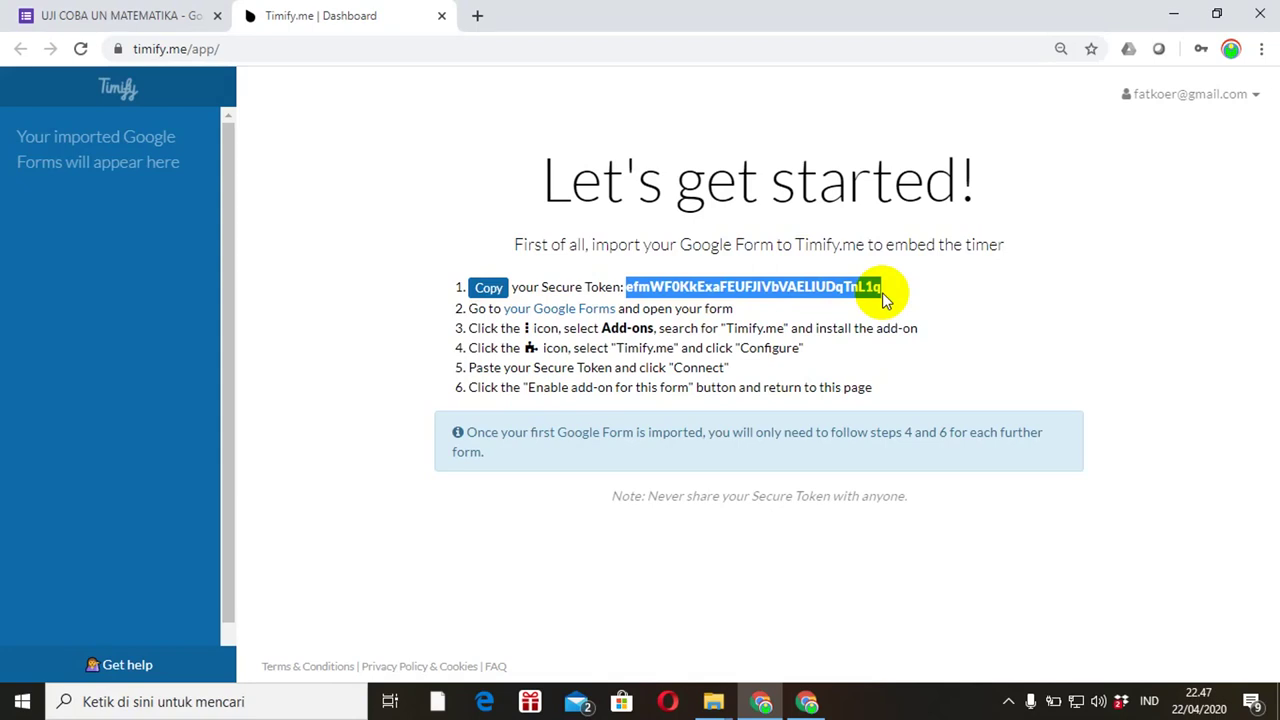
left_click(120, 18)
Paste the Secure Token into the Timify sidebar's token field and connect the account.
left_click(946, 240)
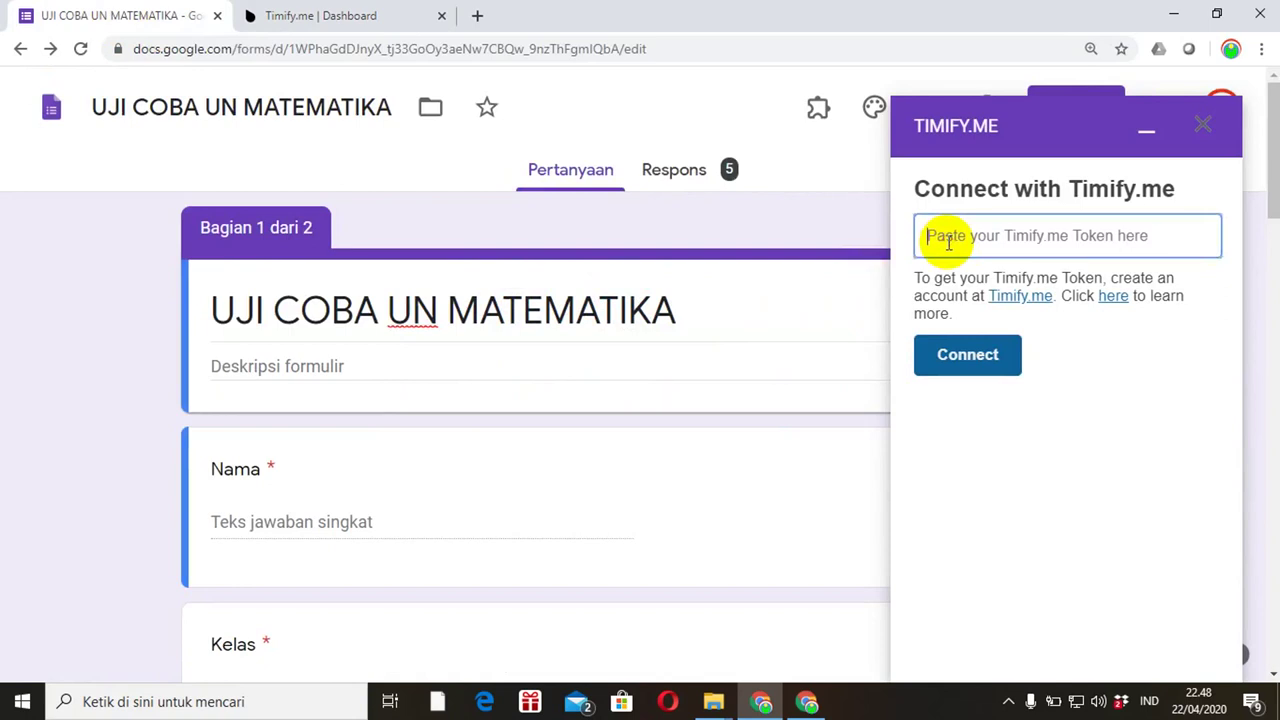
key("ctrl+v")
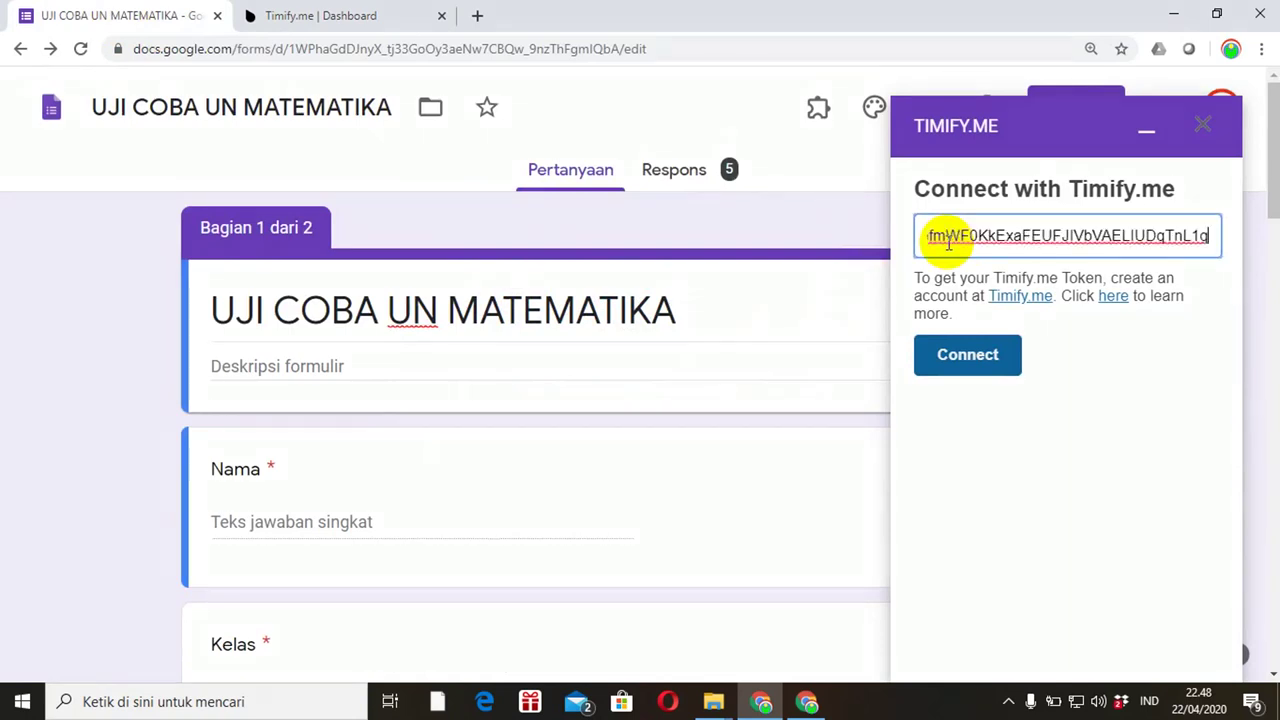
left_click(957, 350)
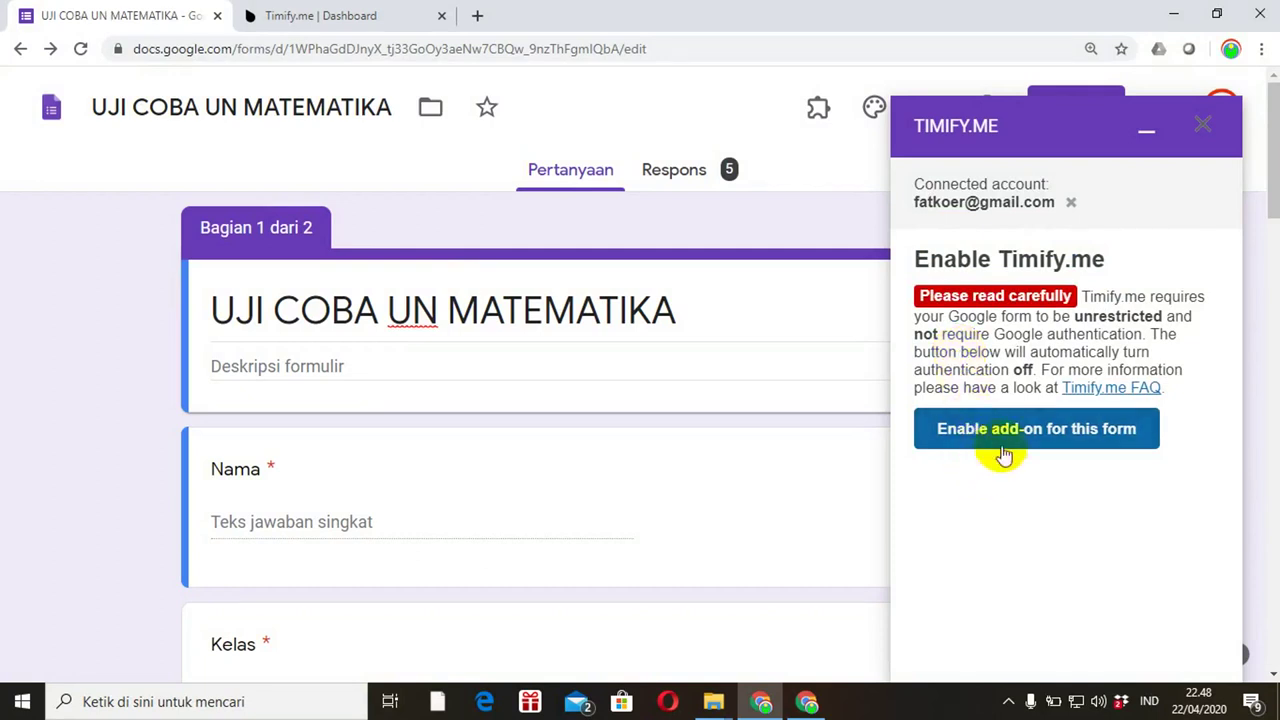
Choose 'Enable add-on for this form' in the Timify sidebar.
left_click(1033, 441)
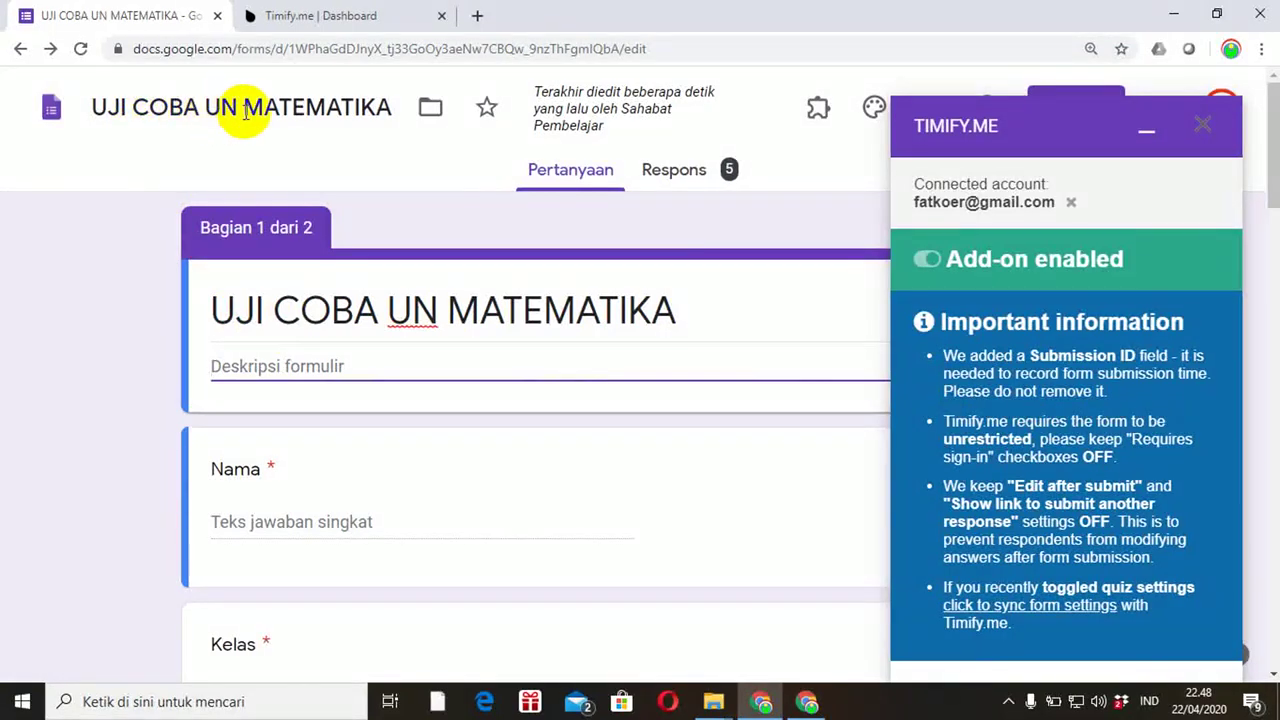
Sync the form settings with Timify.me and check the dashboard for the imported form's demo tests.
left_click(329, 20)
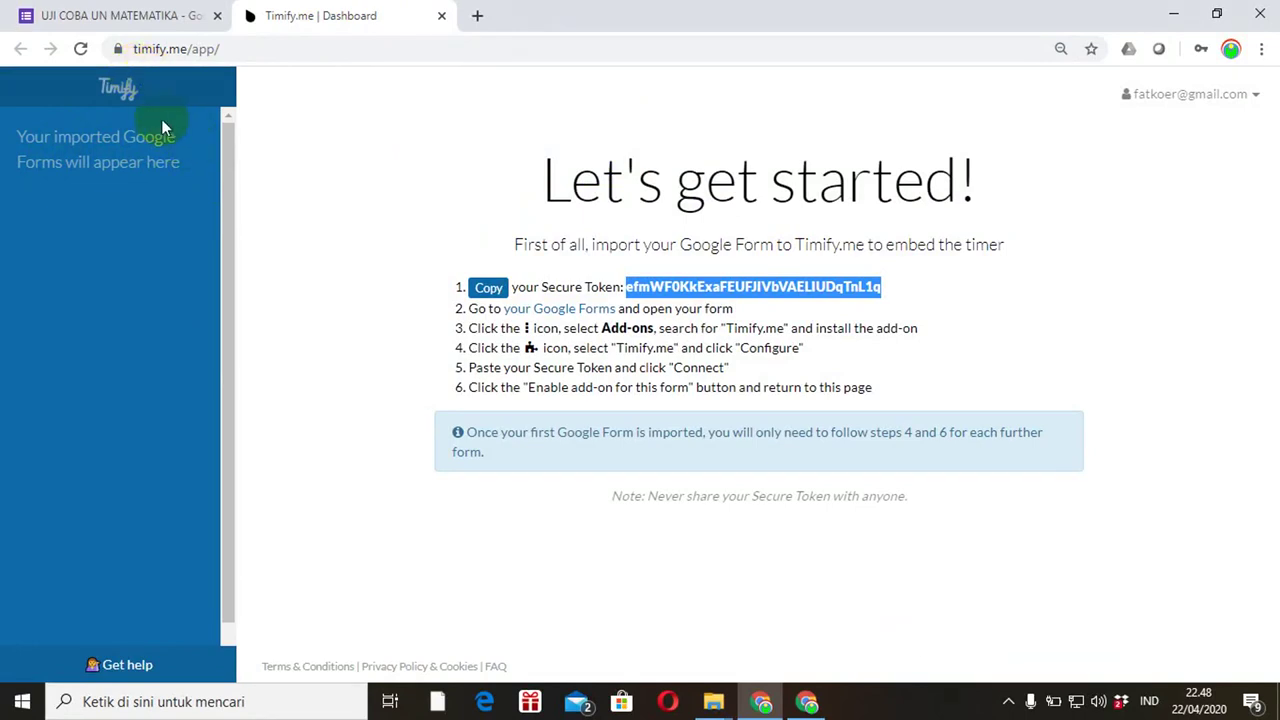
left_click(145, 20)
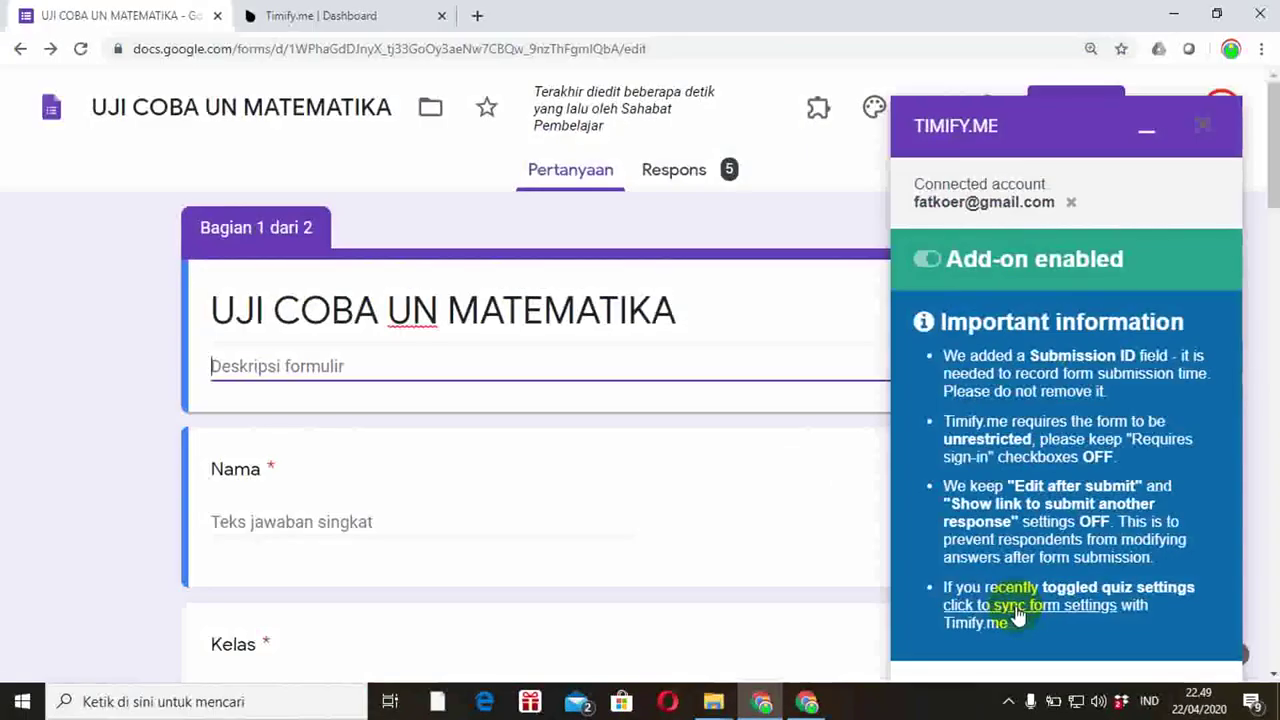
left_click(1017, 607)
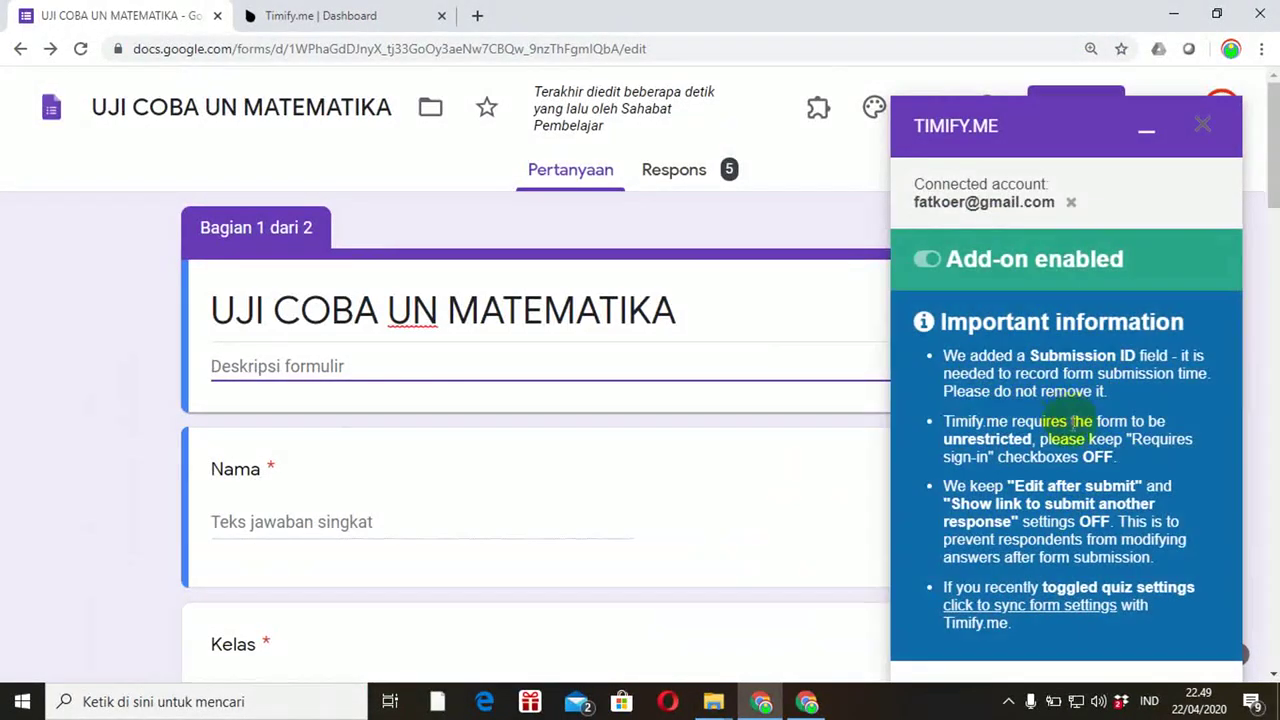
left_click(358, 18)
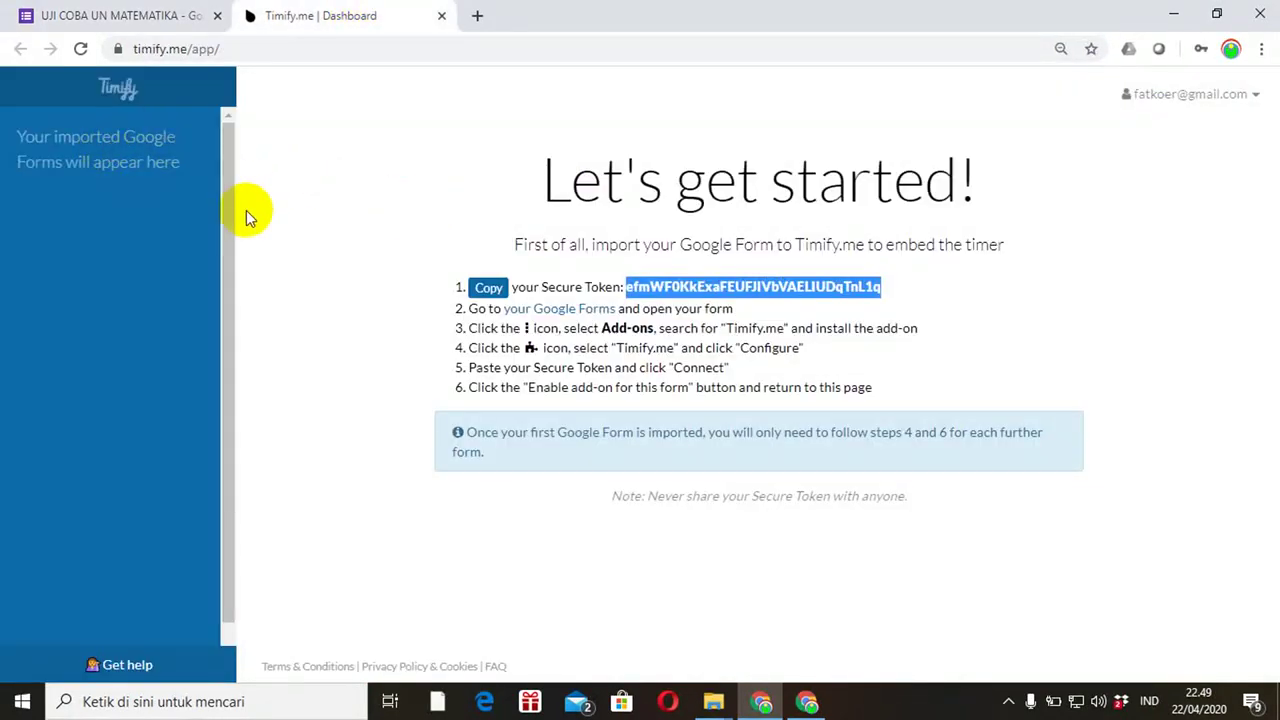
left_click(97, 22)
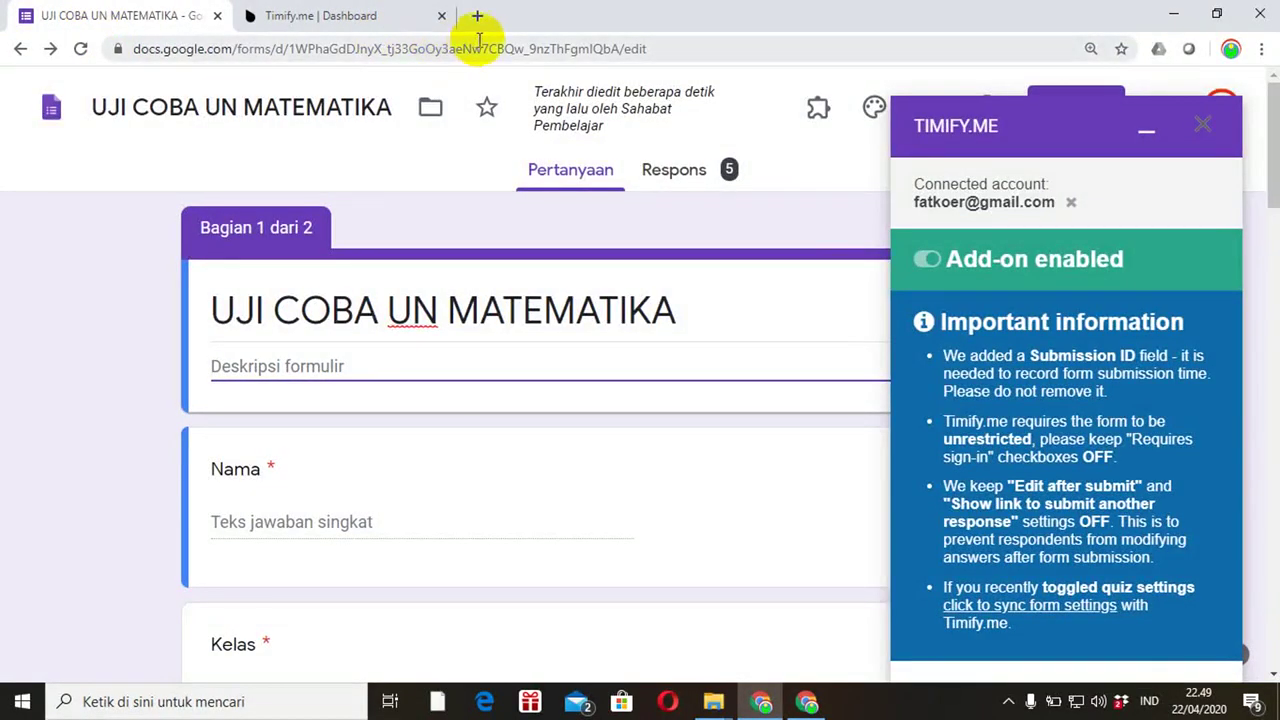
left_click(348, 16)
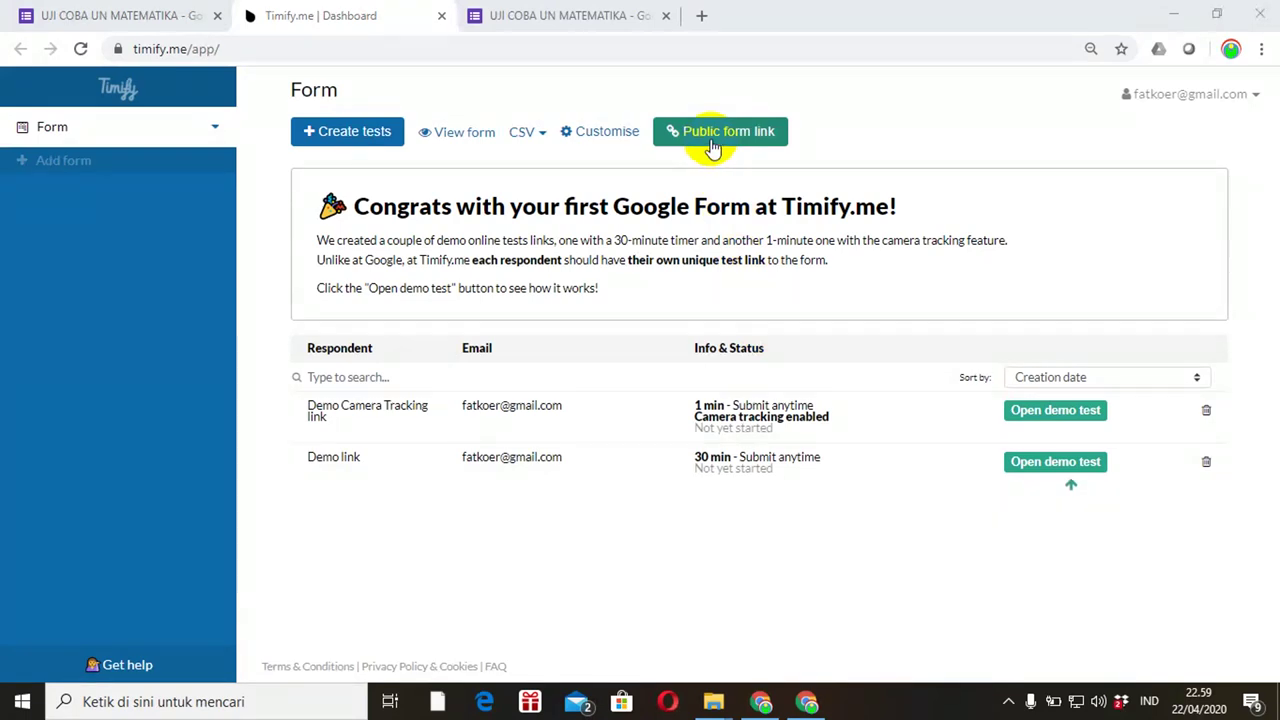
Switch on open self-registration for the Timify.me public form link, then reopen its settings.
left_click(712, 143)
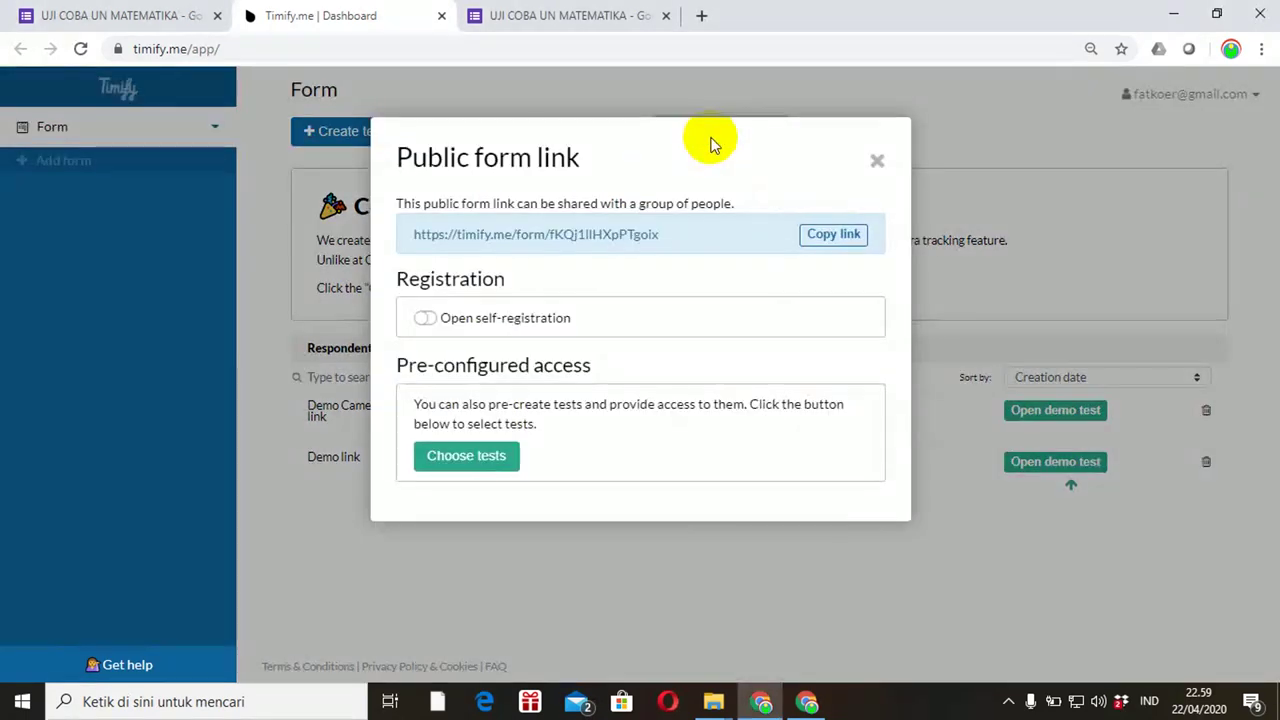
left_click(423, 319)
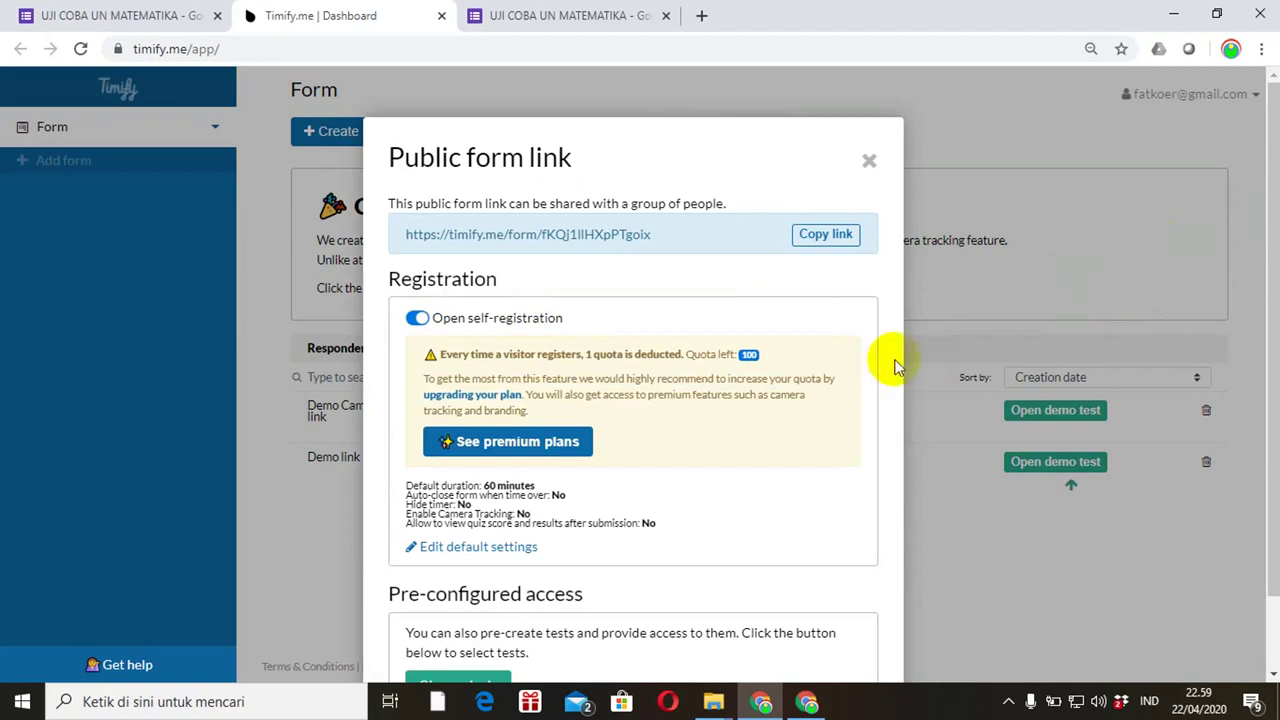
left_click(1262, 245)
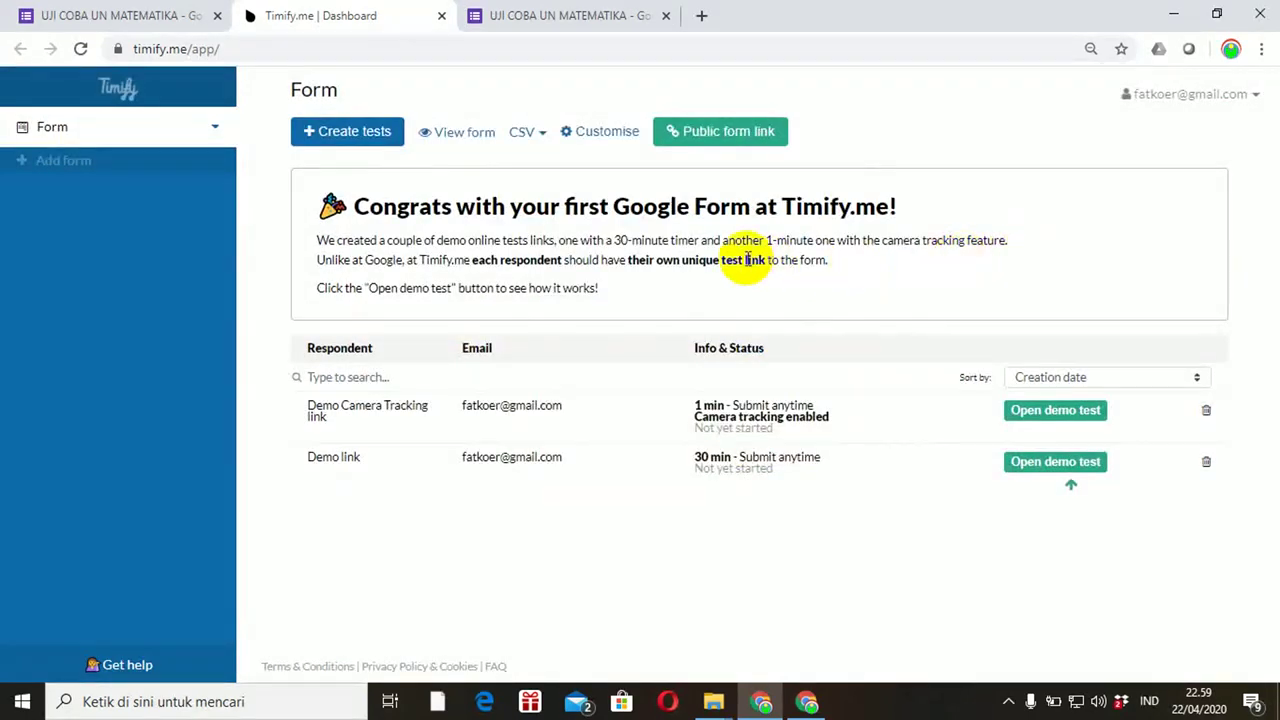
left_click(700, 133)
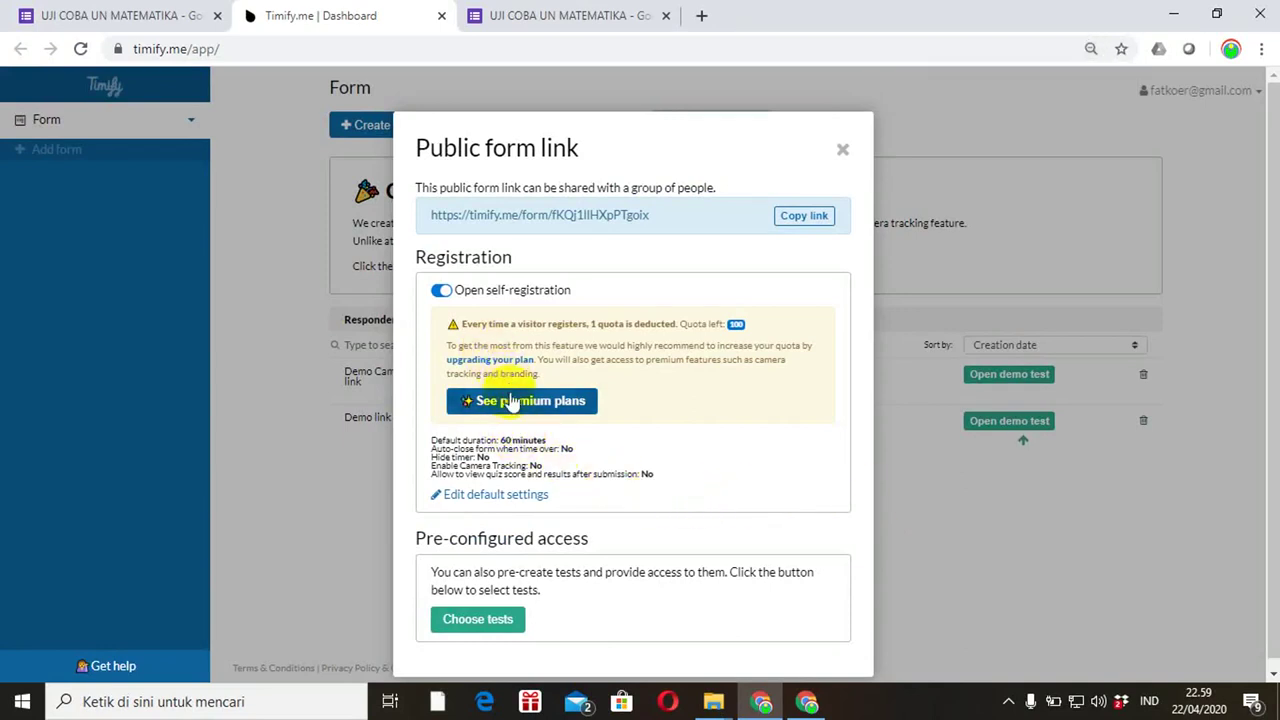
Save a 120-minute timer with auto-close for the public link, then copy the link.
left_click(508, 495)
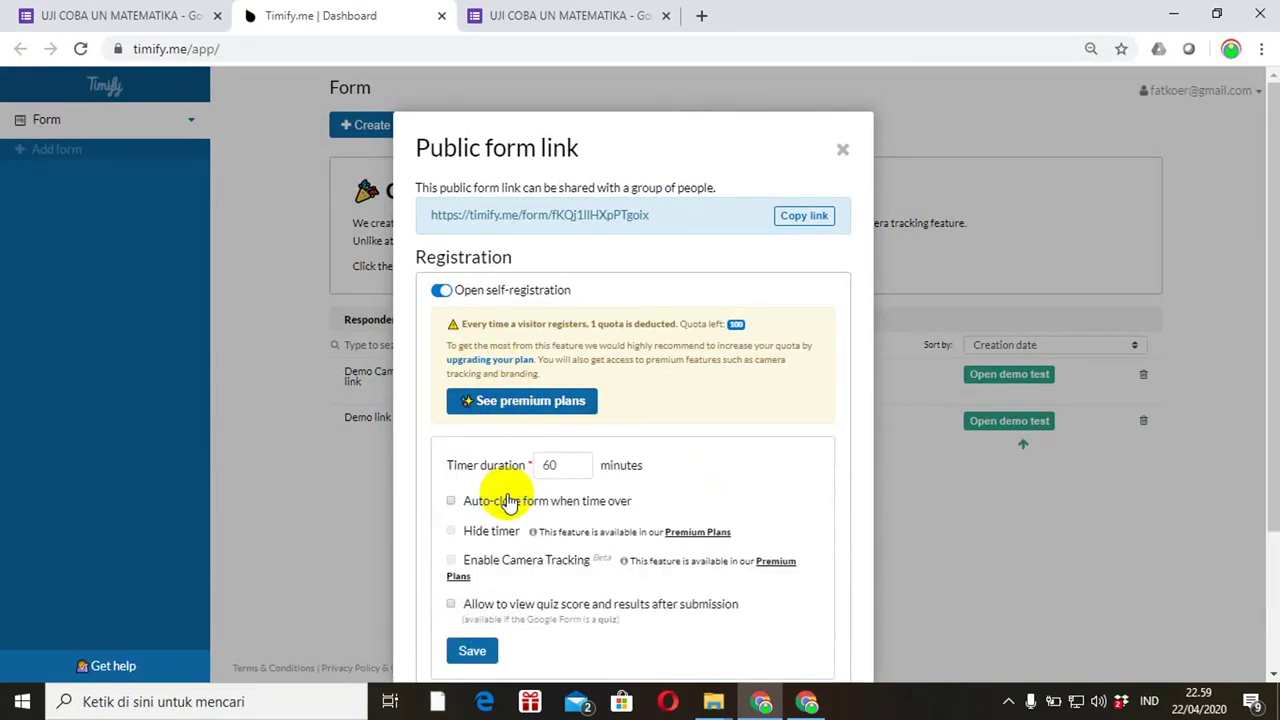
left_click(566, 465)
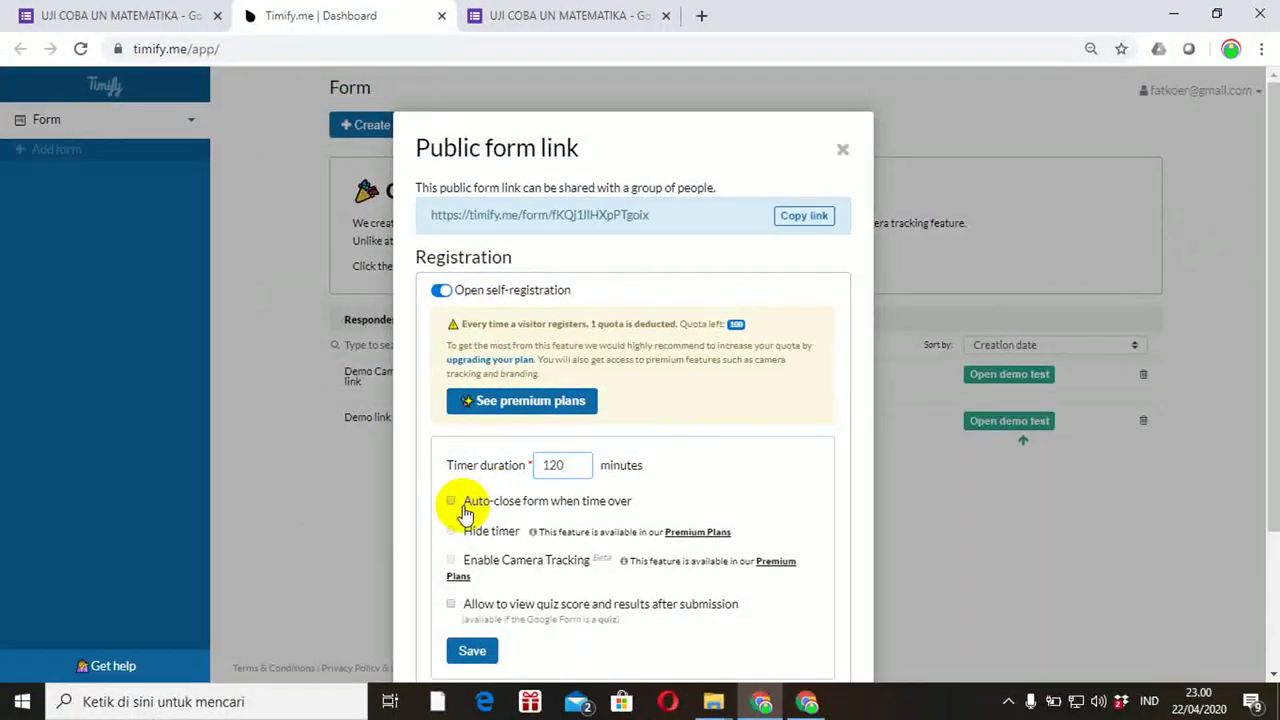
left_click(450, 501)
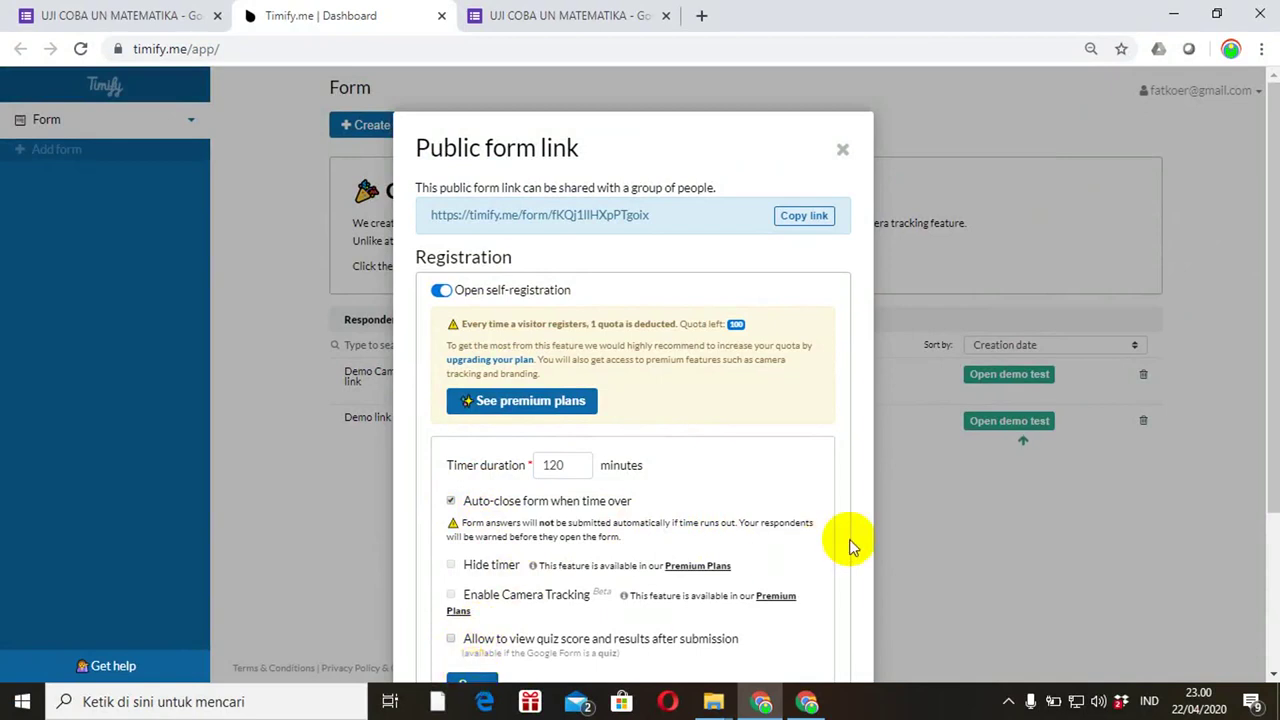
key("ctrl+minus")
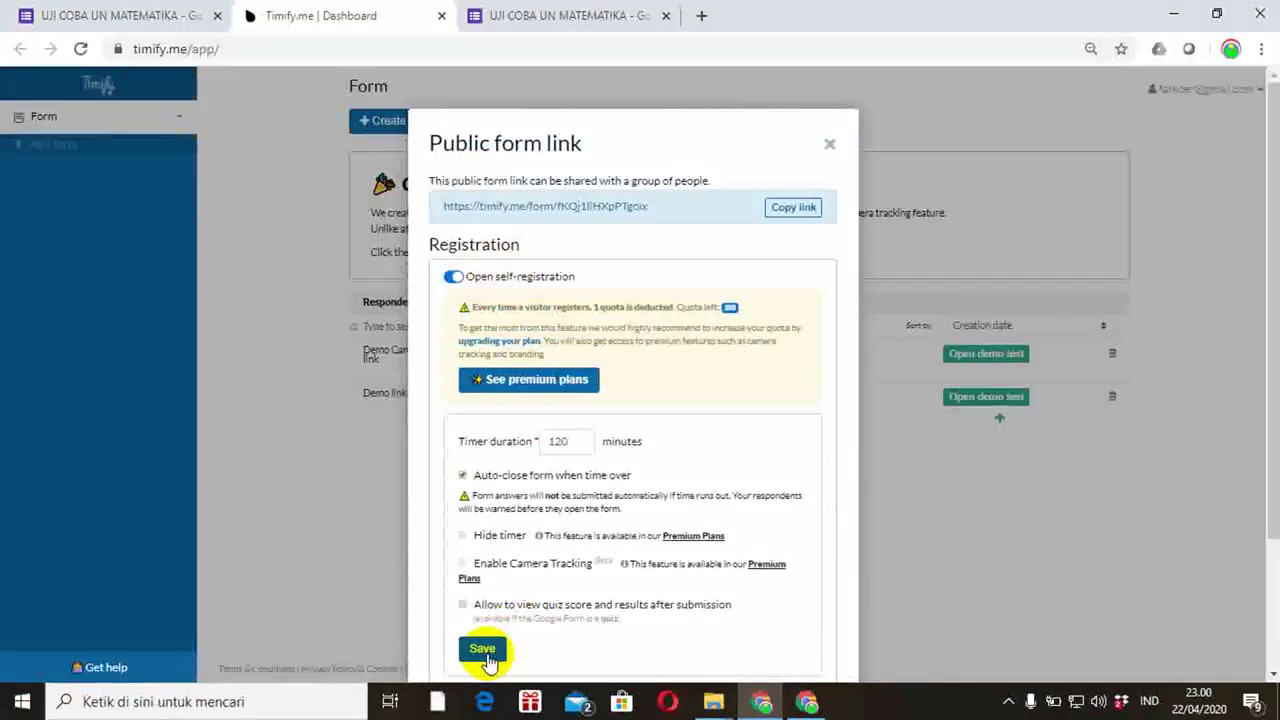
left_click(483, 650)
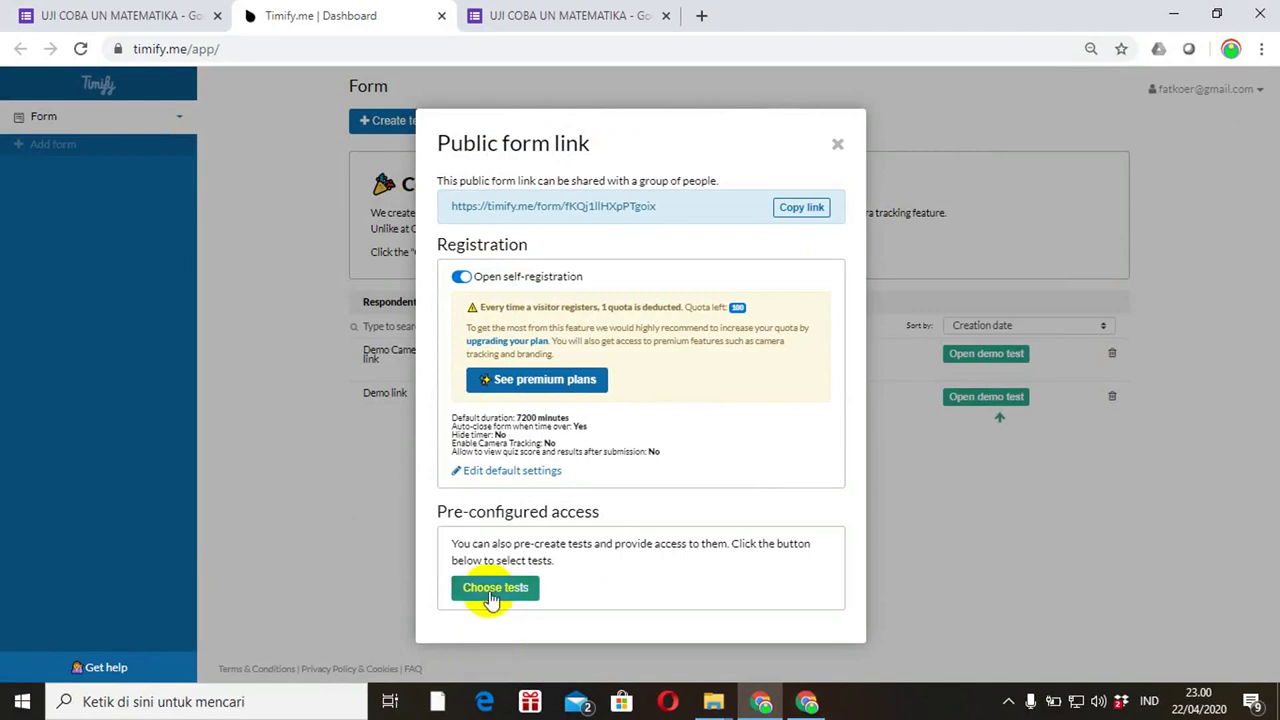
left_click(799, 210)
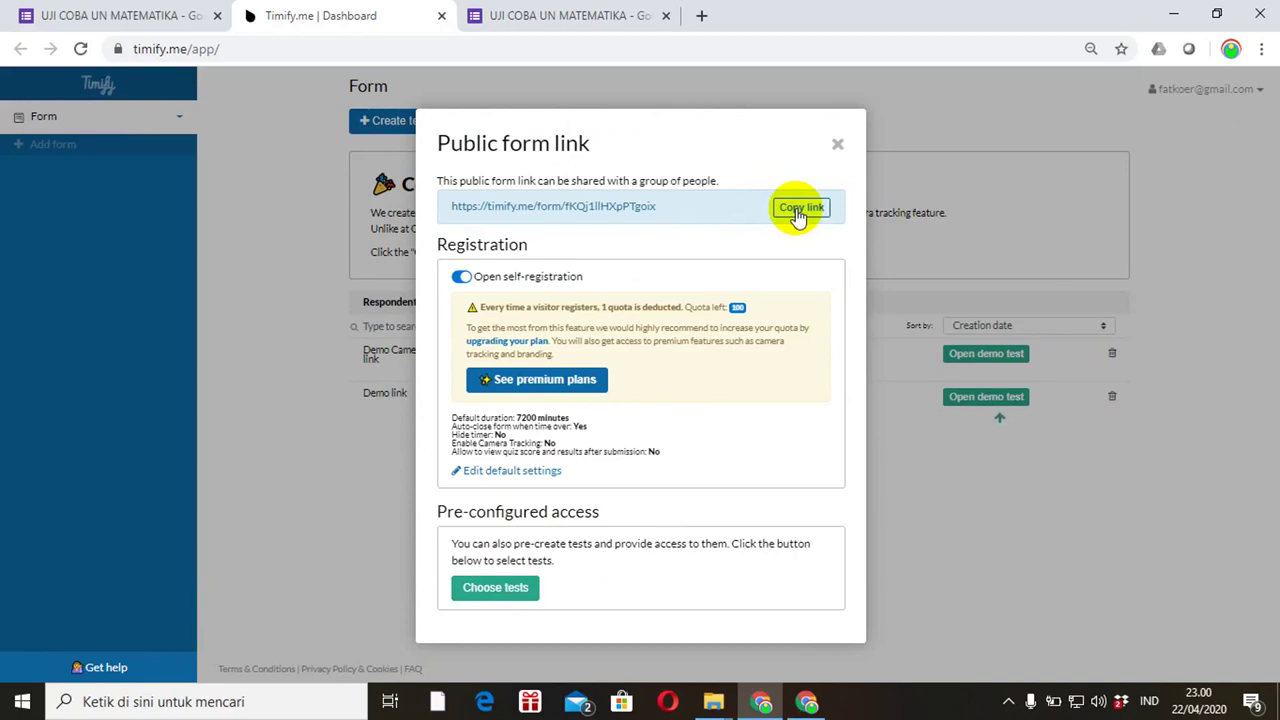
left_click(838, 146)
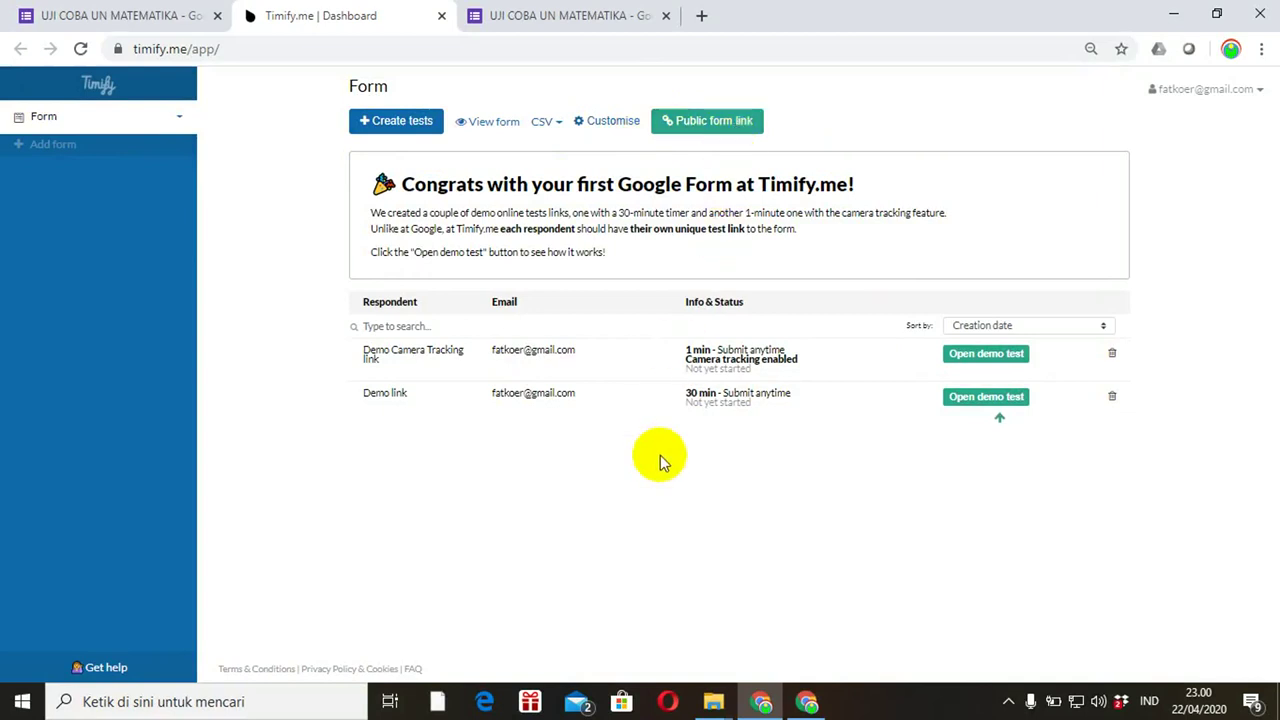
Load the copied Timify.me link in the other Chrome window and zoom in on the authorization page.
left_click(813, 705)
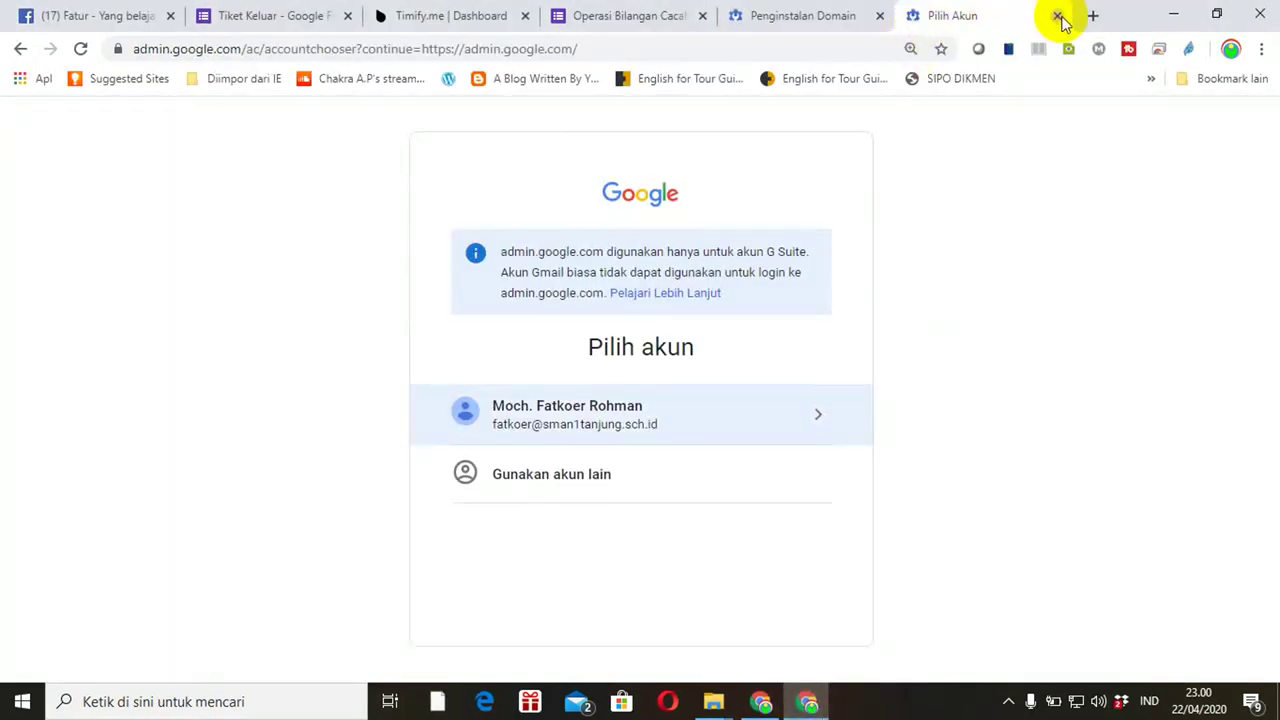
left_click(748, 46)
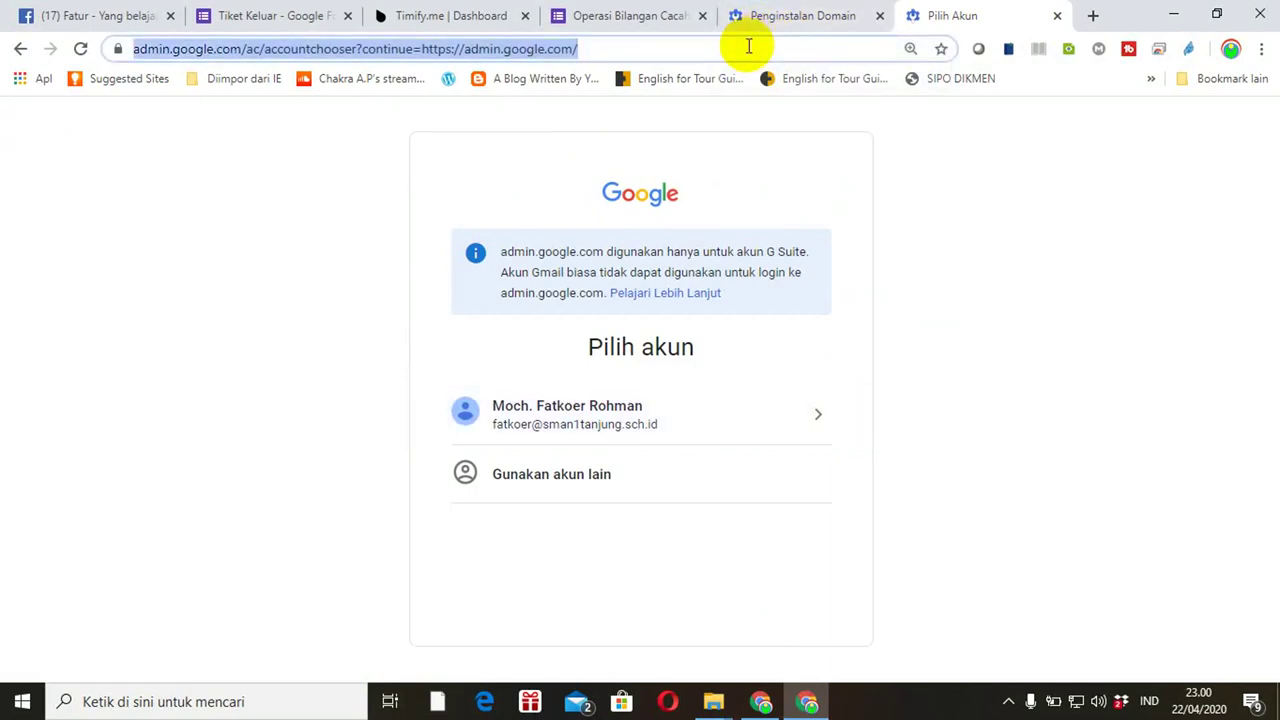
key("ctrl+v")
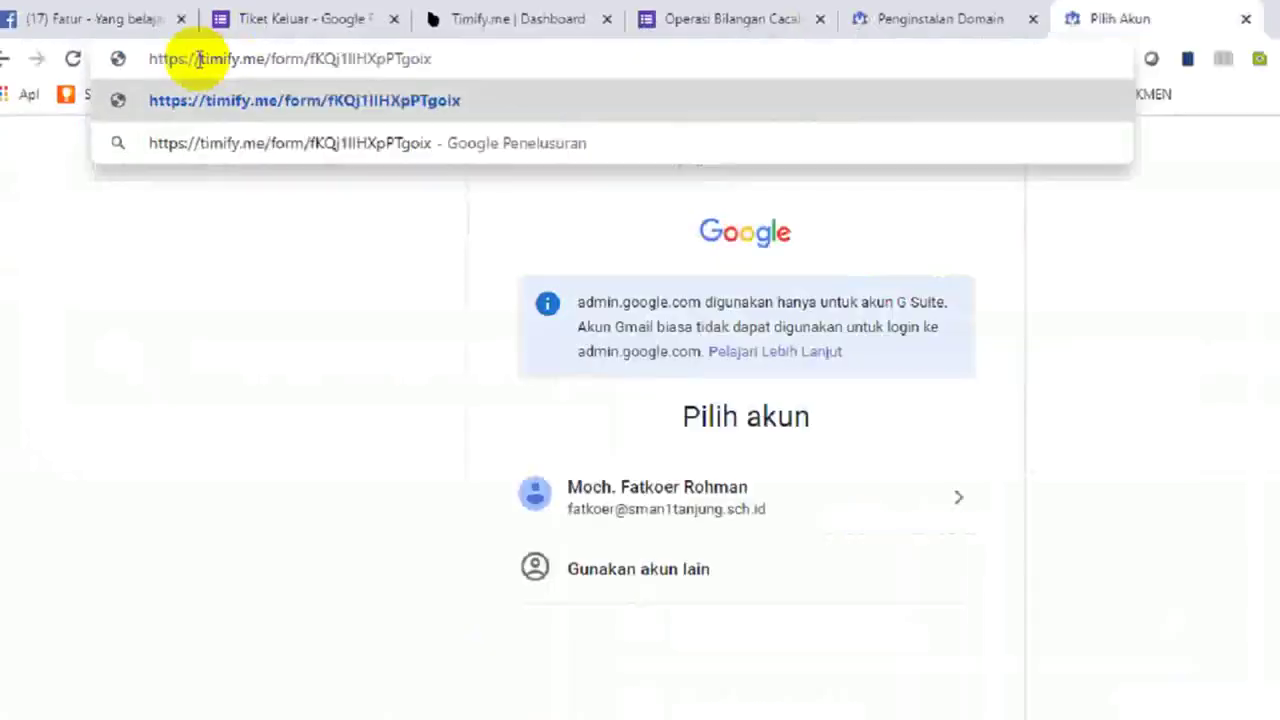
key("Return")
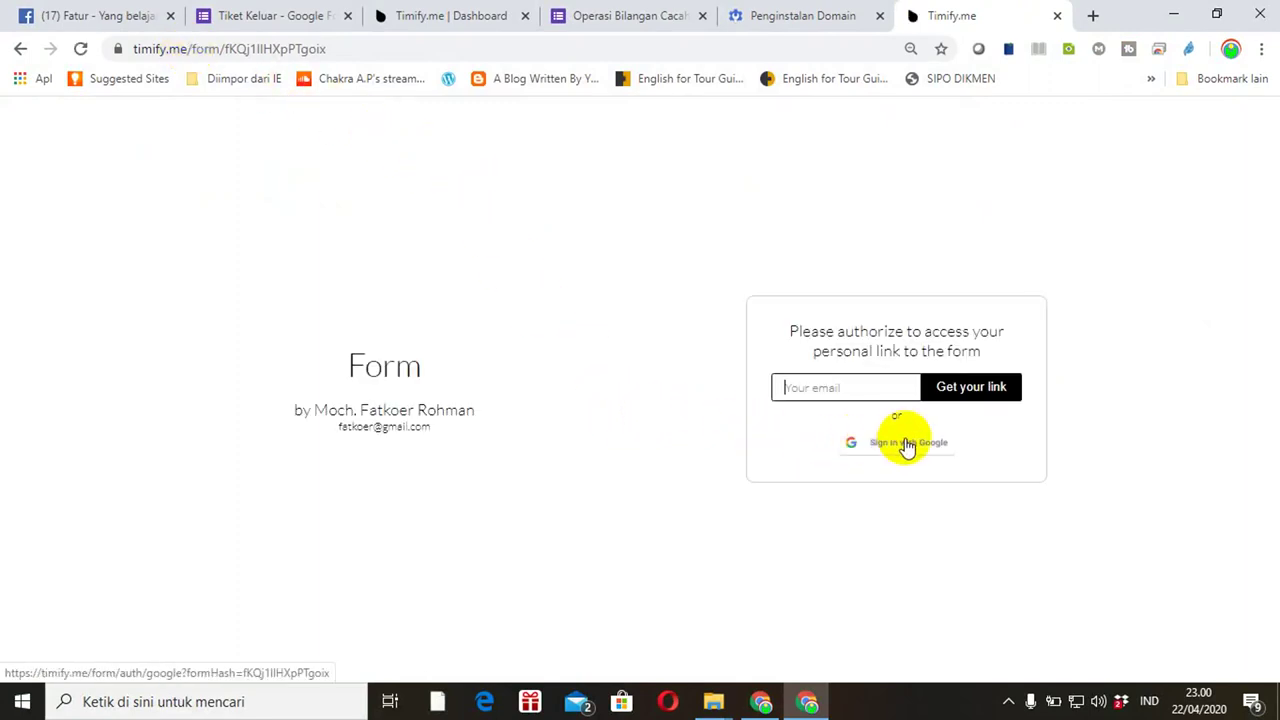
key("ctrl+plus")
key("ctrl+plus")
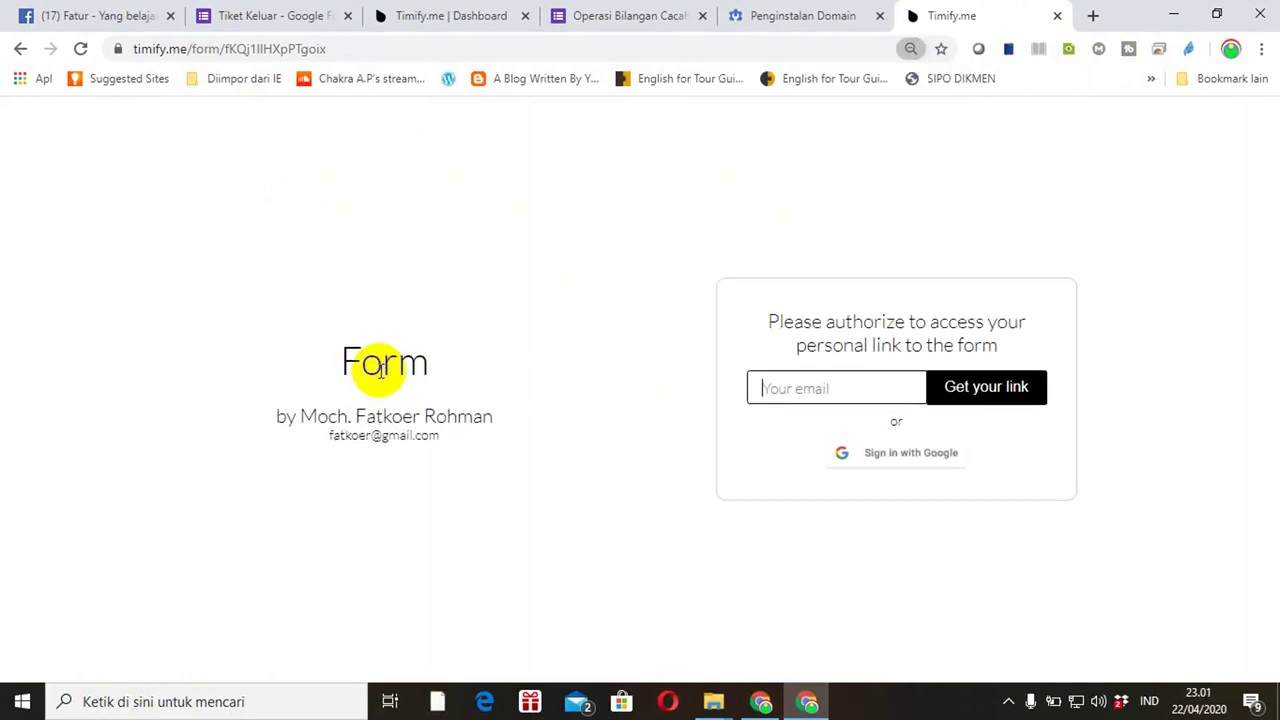
key("ctrl+plus")
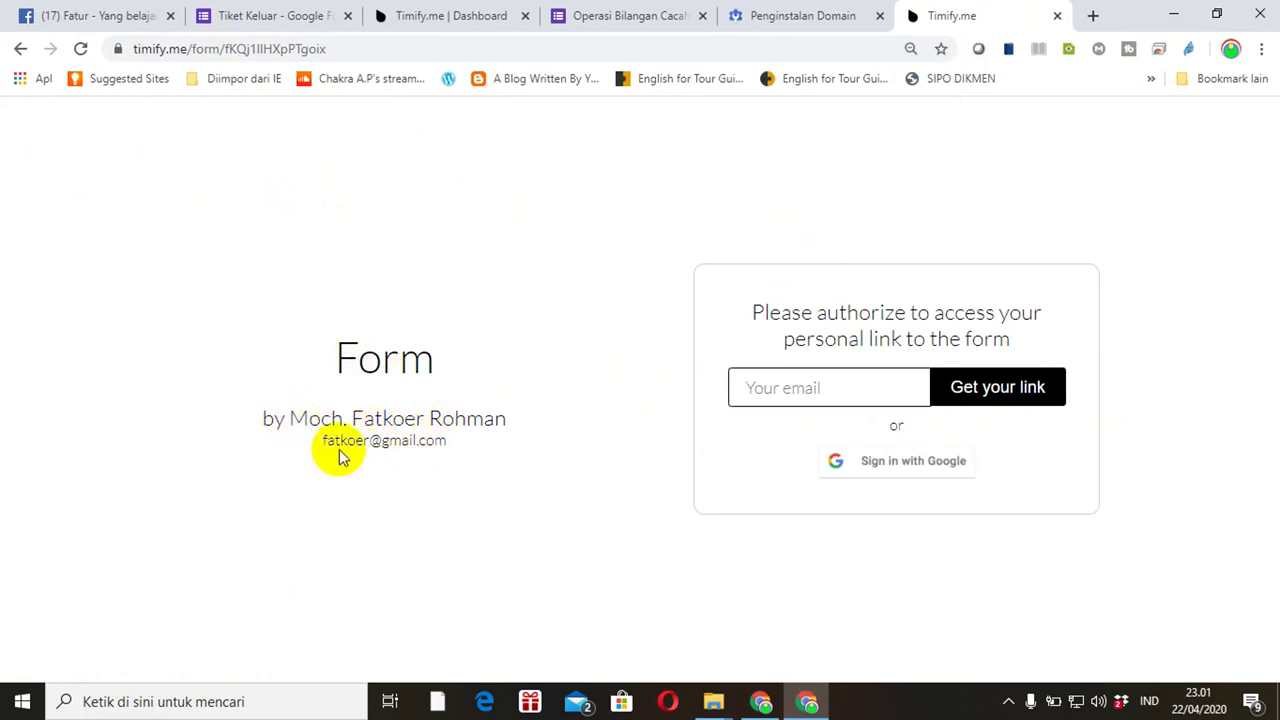
Sign in with Google using the school account to reach the form's 120-minute start page.
left_click(899, 467)
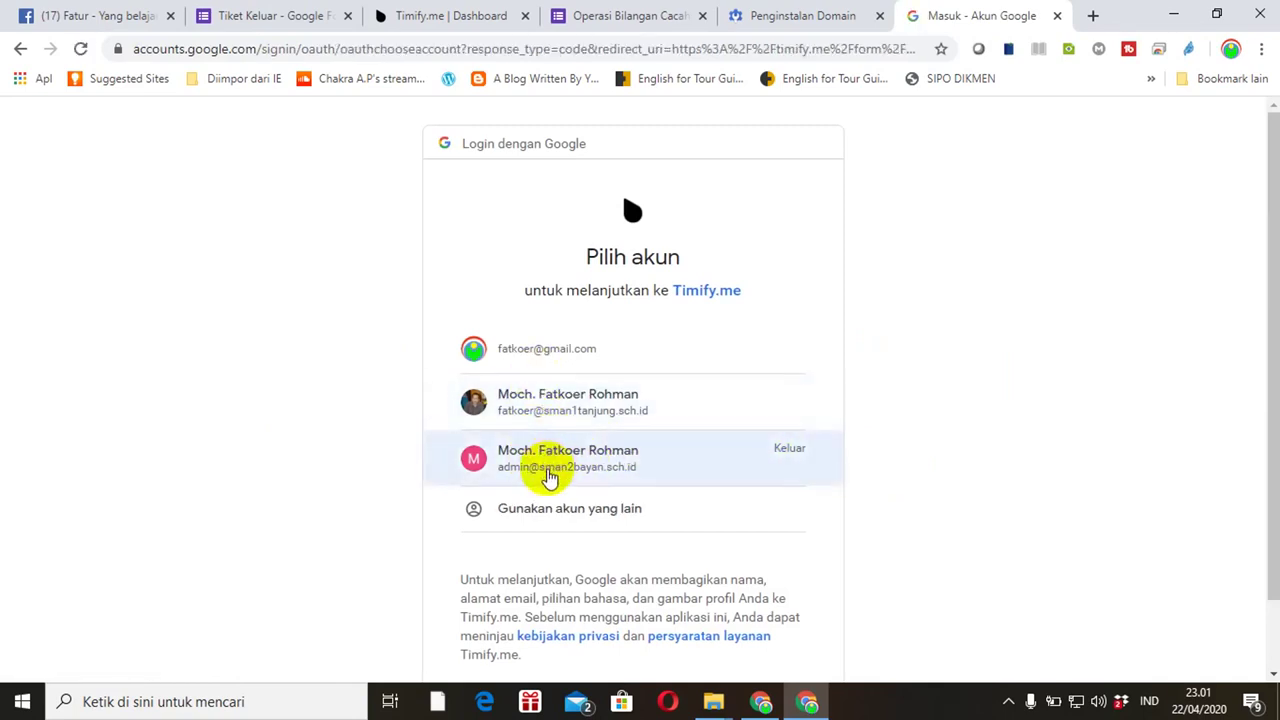
left_click(536, 415)
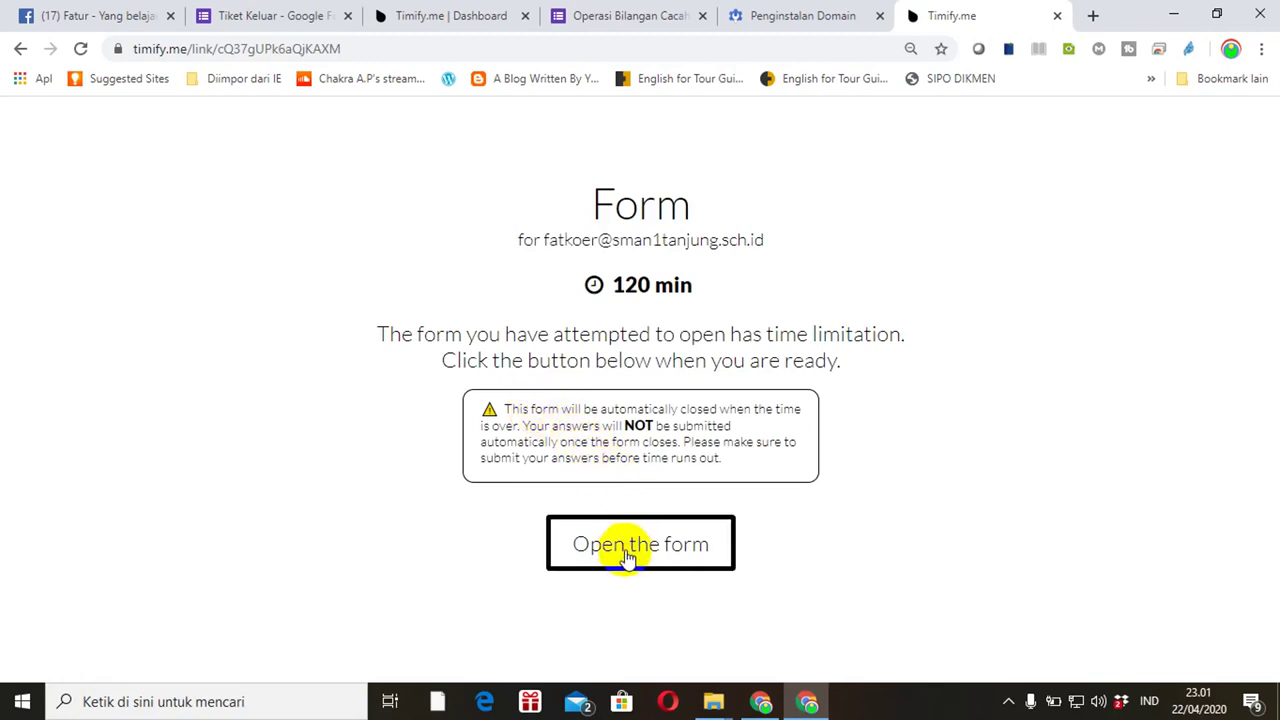
Open the timed UJI COBA UN MATEMATIKA form, starting the 120-minute countdown.
left_click(626, 550)
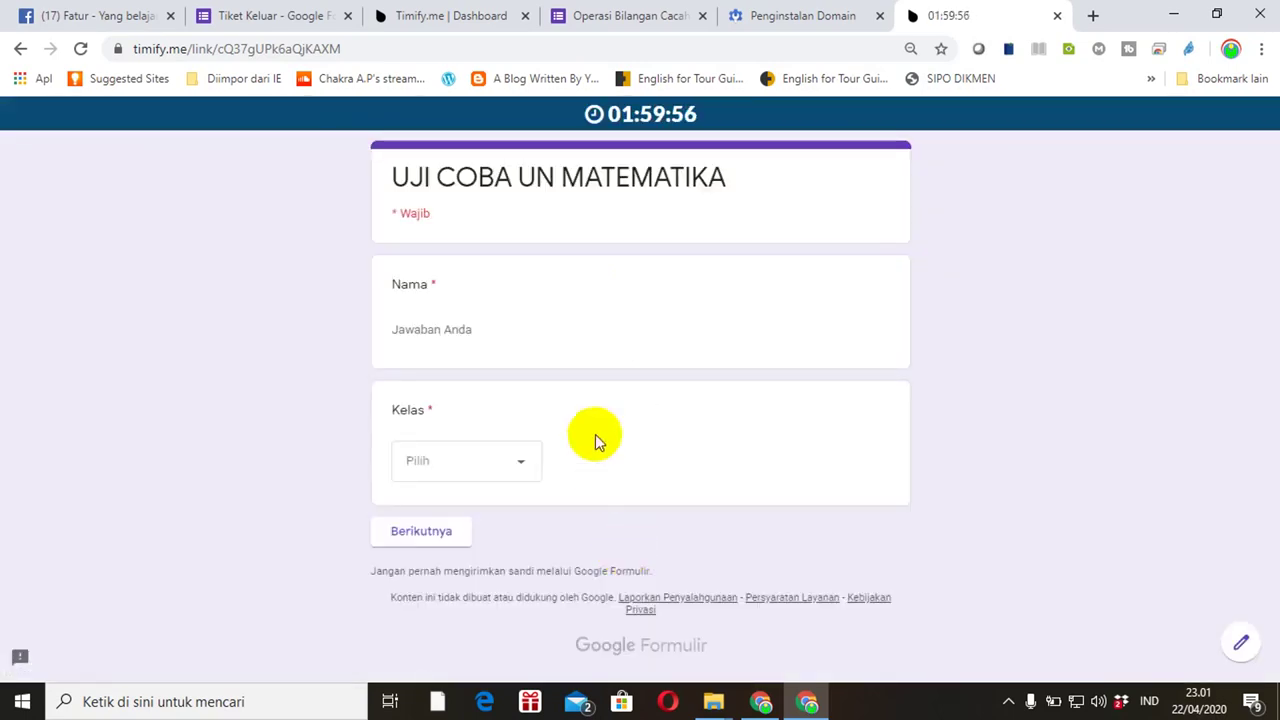
scroll(1145, 318, "up", 2)
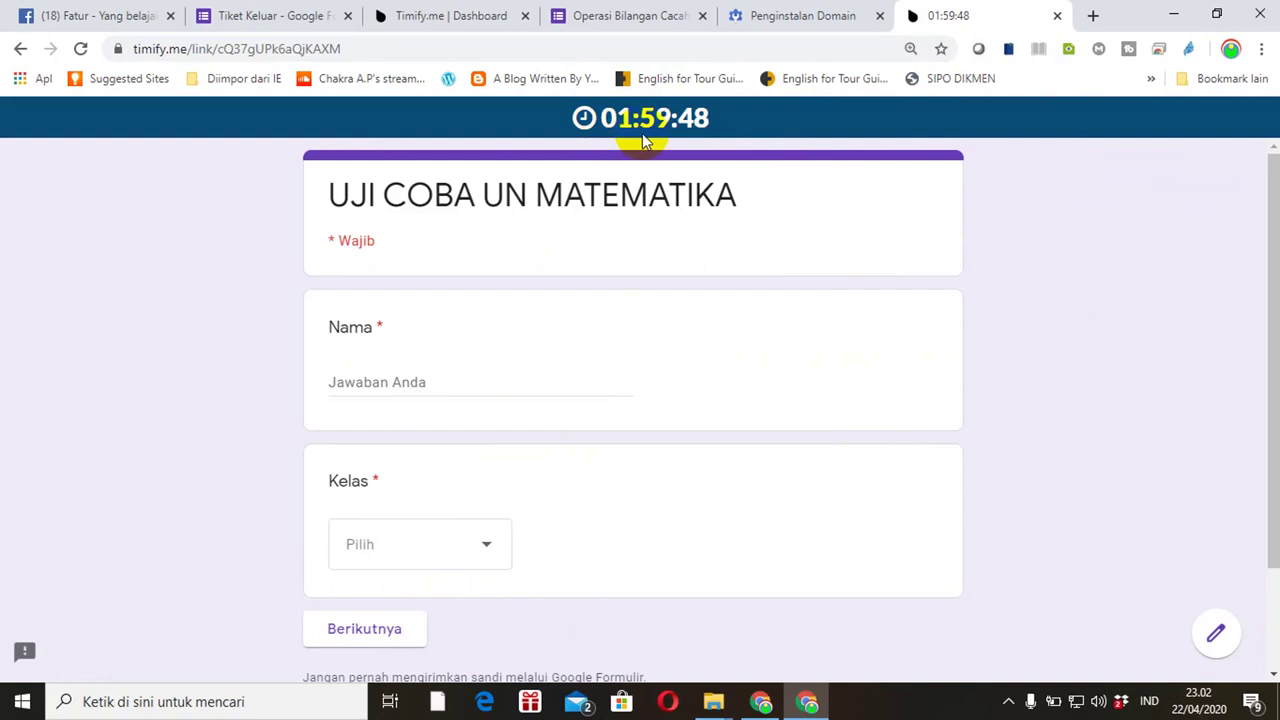
mouse_move(1275, 233)
left_mouse_down()
mouse_move(1266, 243)
mouse_move(1266, 214)
left_mouse_up()
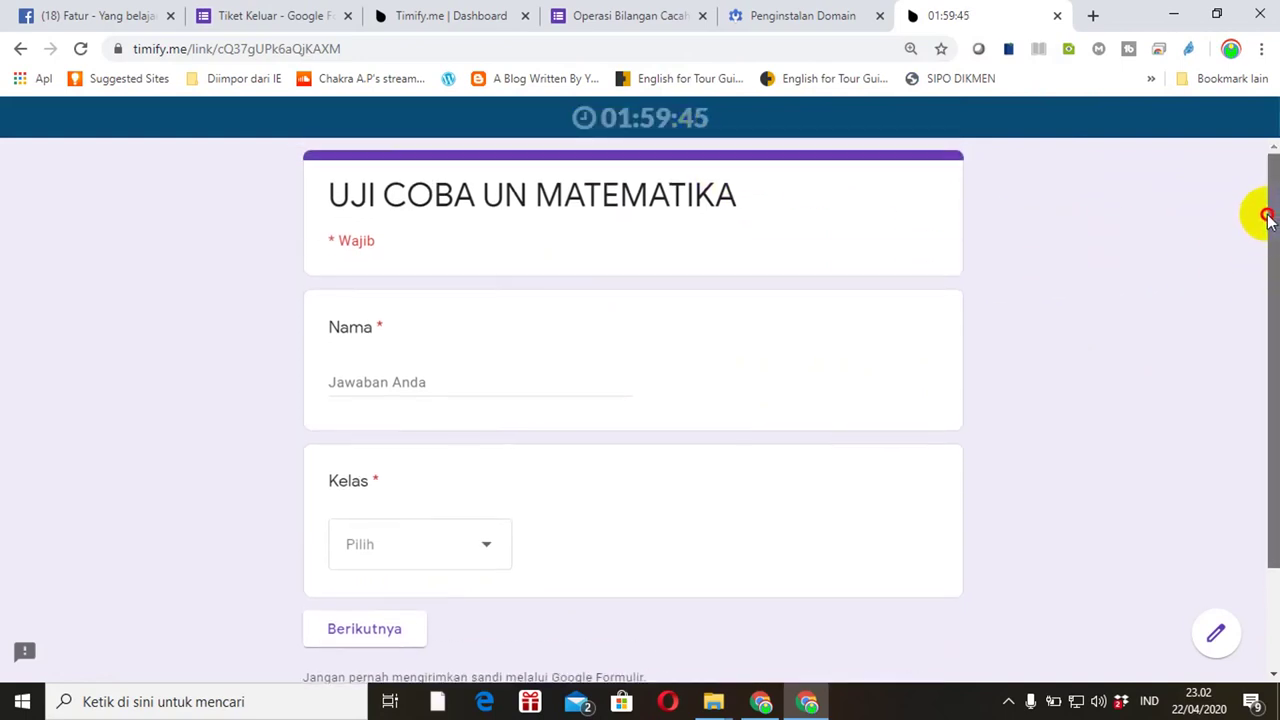
Enter the student's name in Nama, choose class XII MIPA 1, and continue to SOAL.
left_click(452, 374)
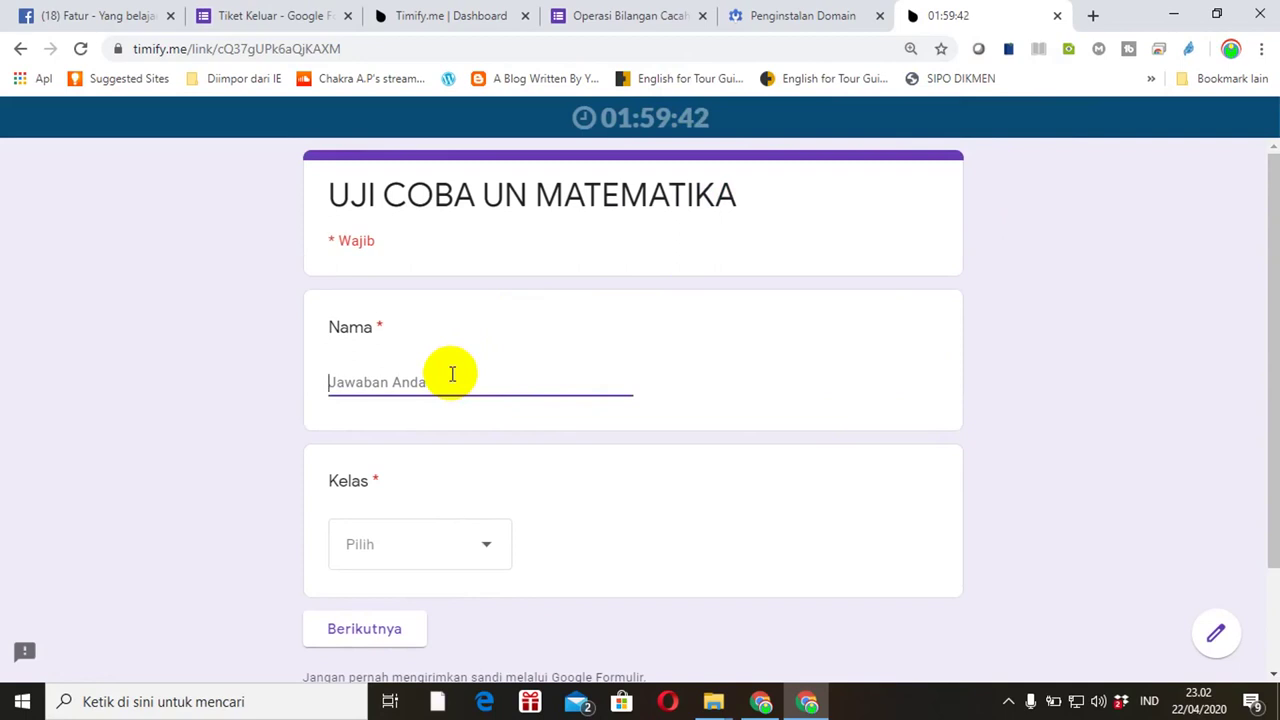
type("Azkira")
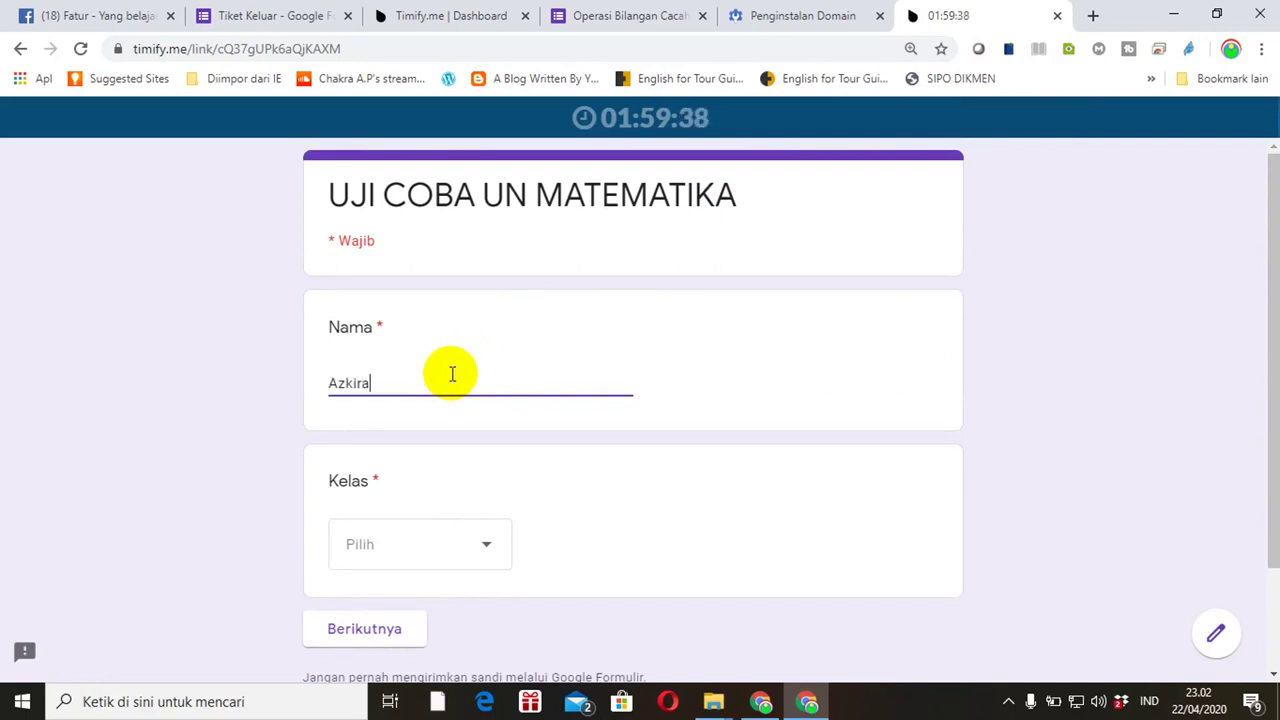
left_click(488, 550)
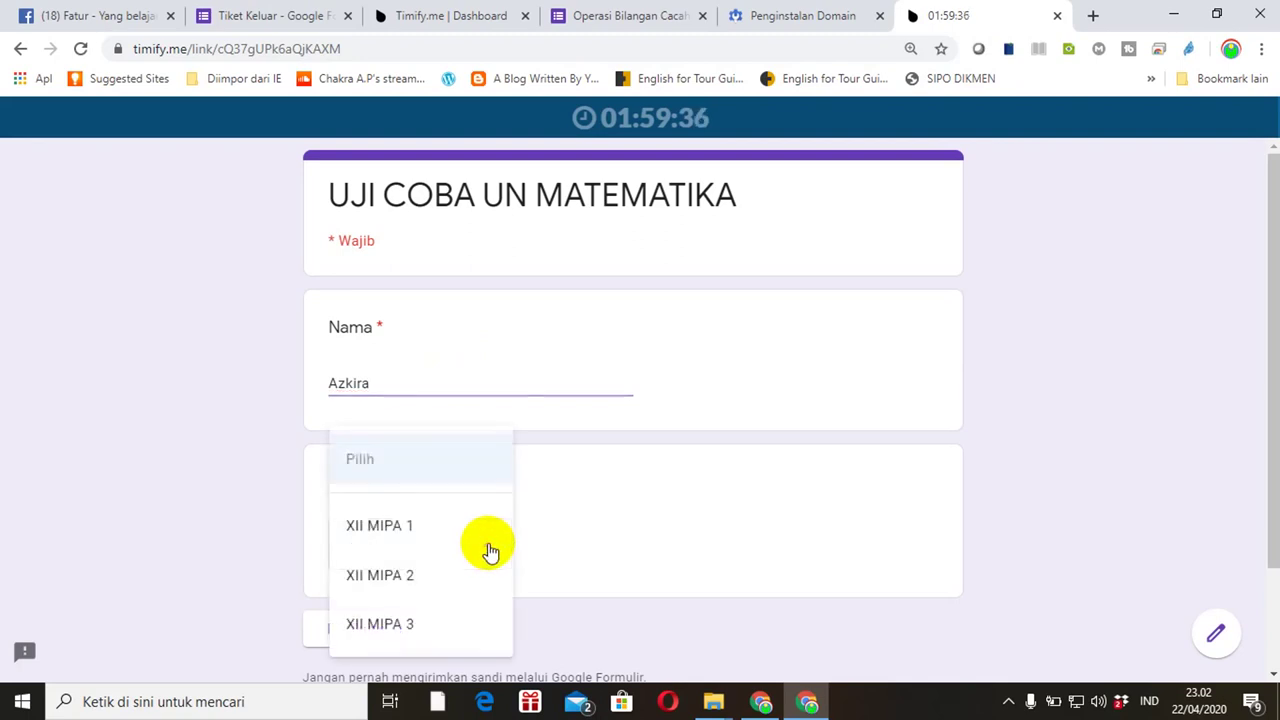
left_click(391, 523)
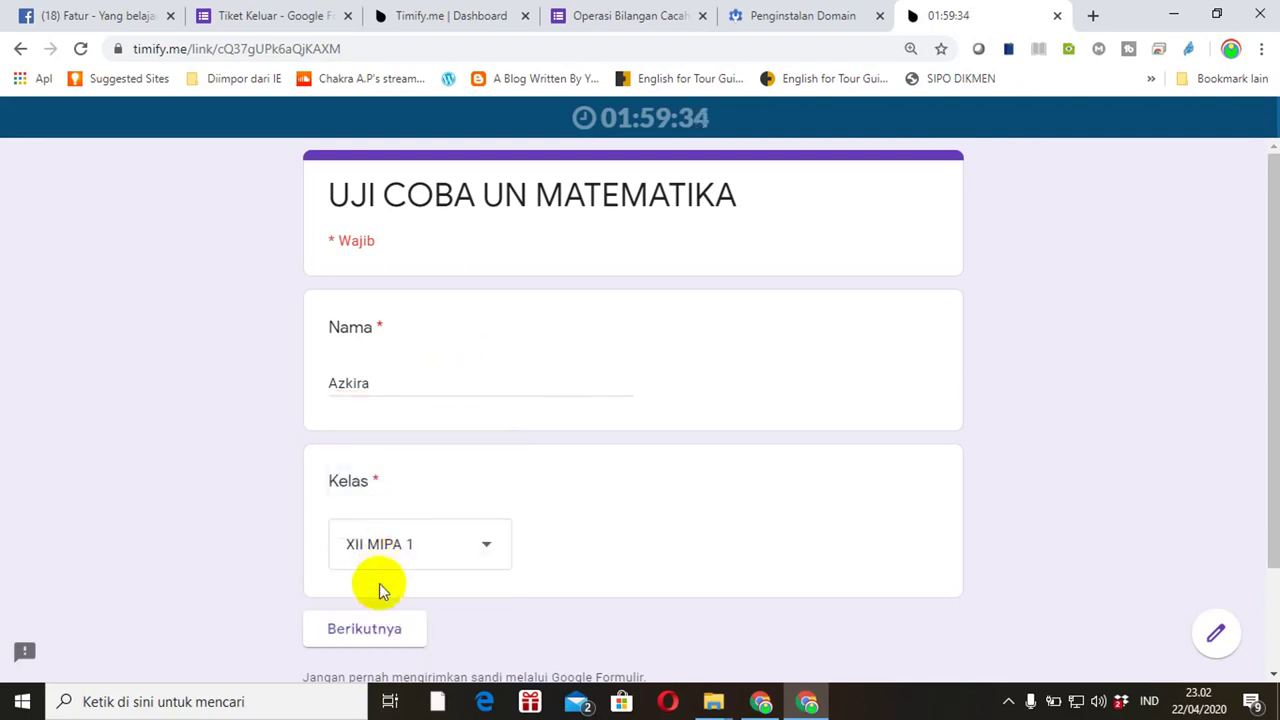
left_click(370, 632)
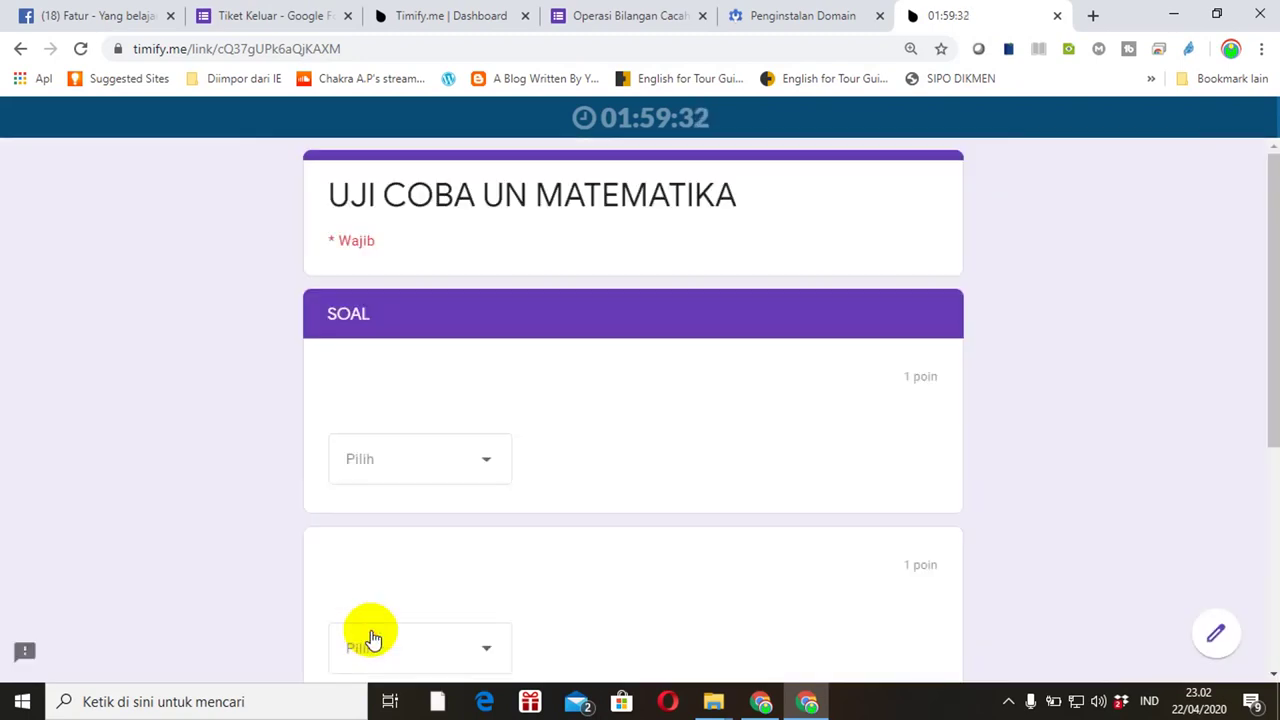
mouse_move(1268, 240)
left_mouse_down()
mouse_move(1266, 409)
mouse_move(1252, 244)
left_mouse_up()
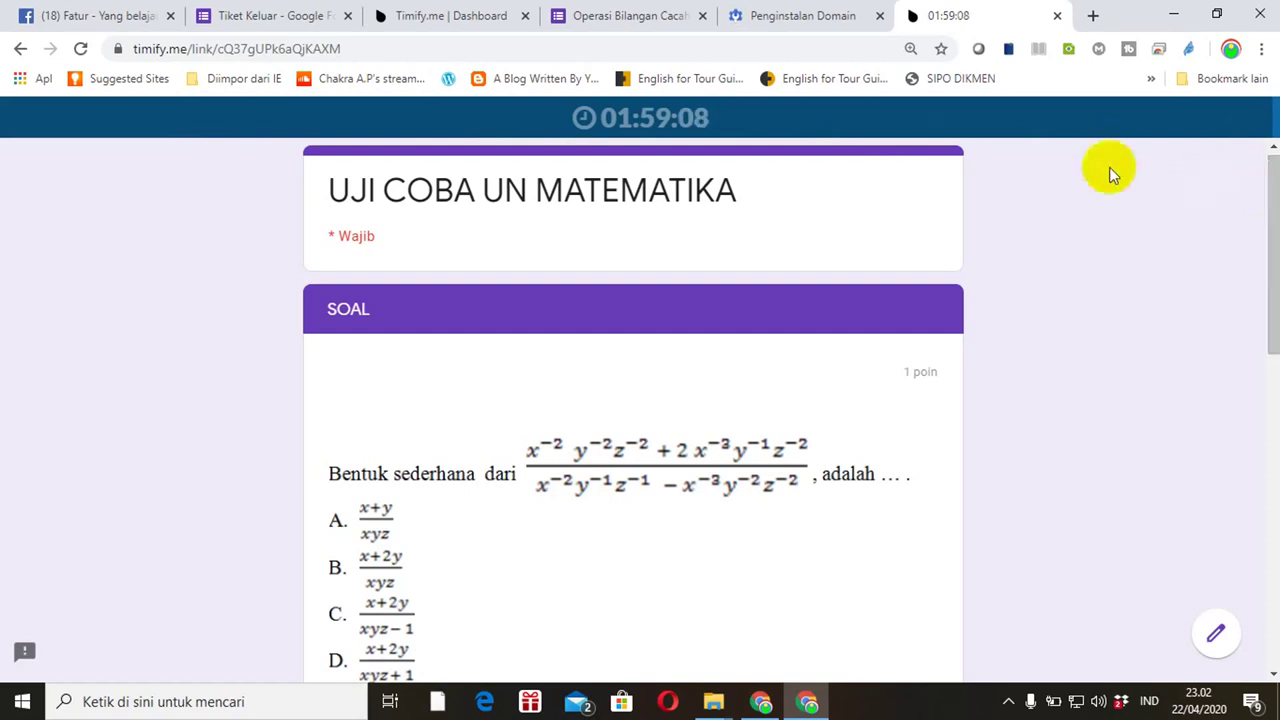
mouse_move(1263, 257)
left_mouse_down()
mouse_move(1260, 374)
mouse_move(1221, 592)
left_mouse_up()
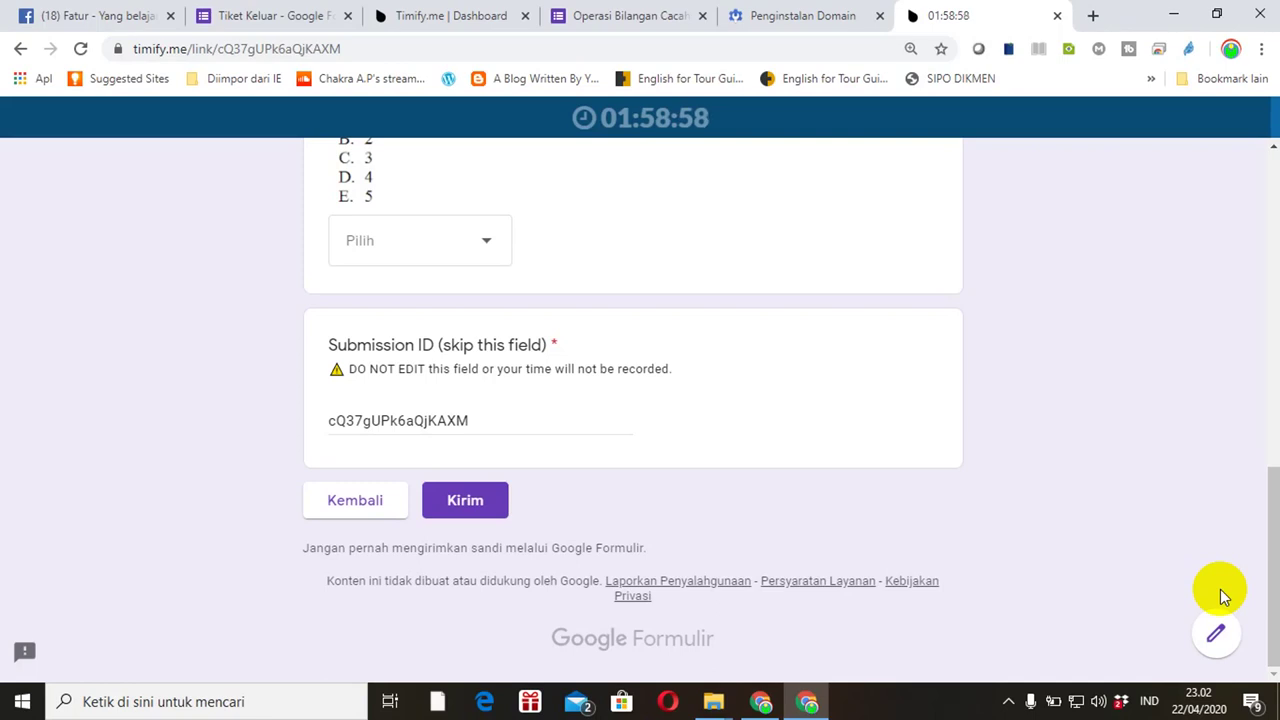
triple_click(1220, 589)
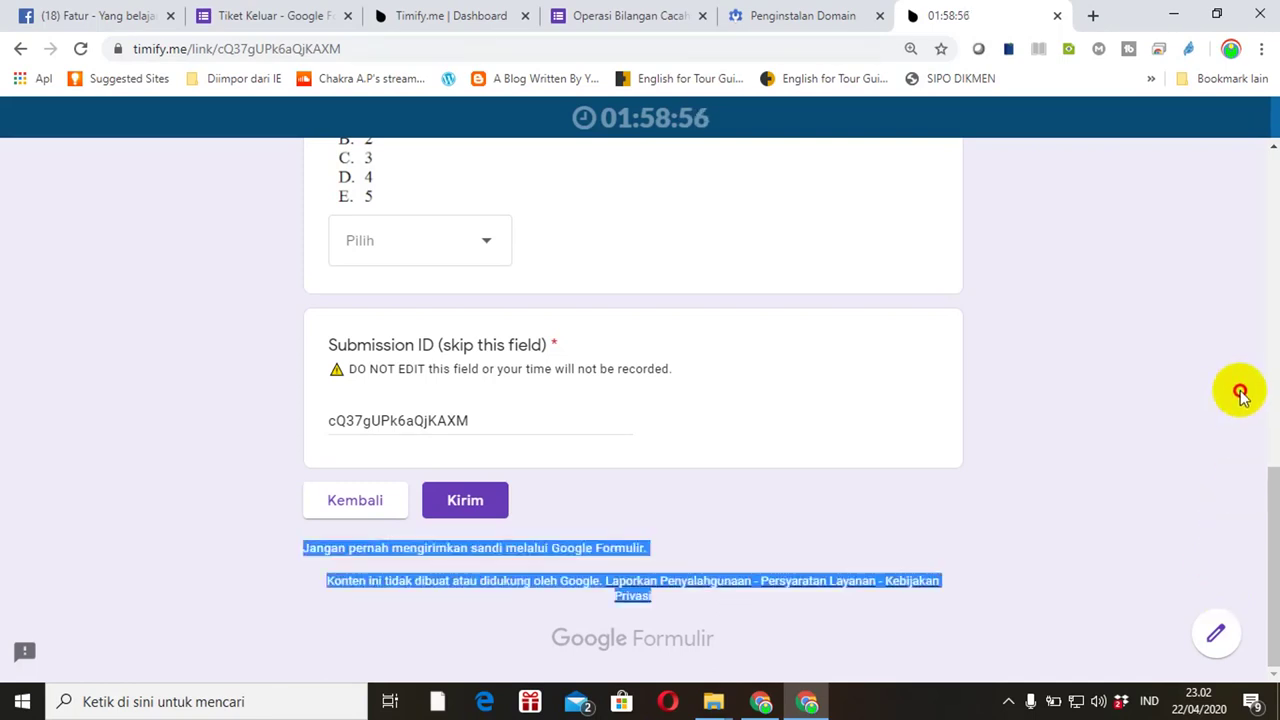
left_click_drag(1262, 500, 1268, 215)
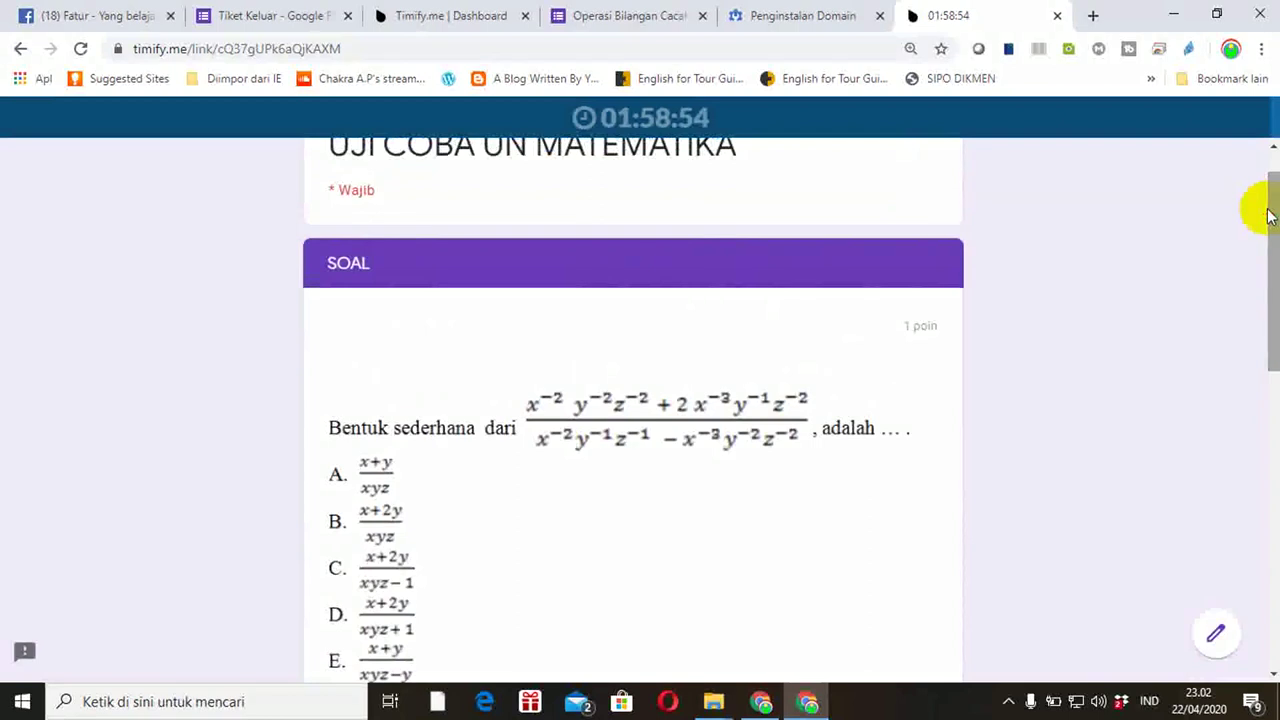